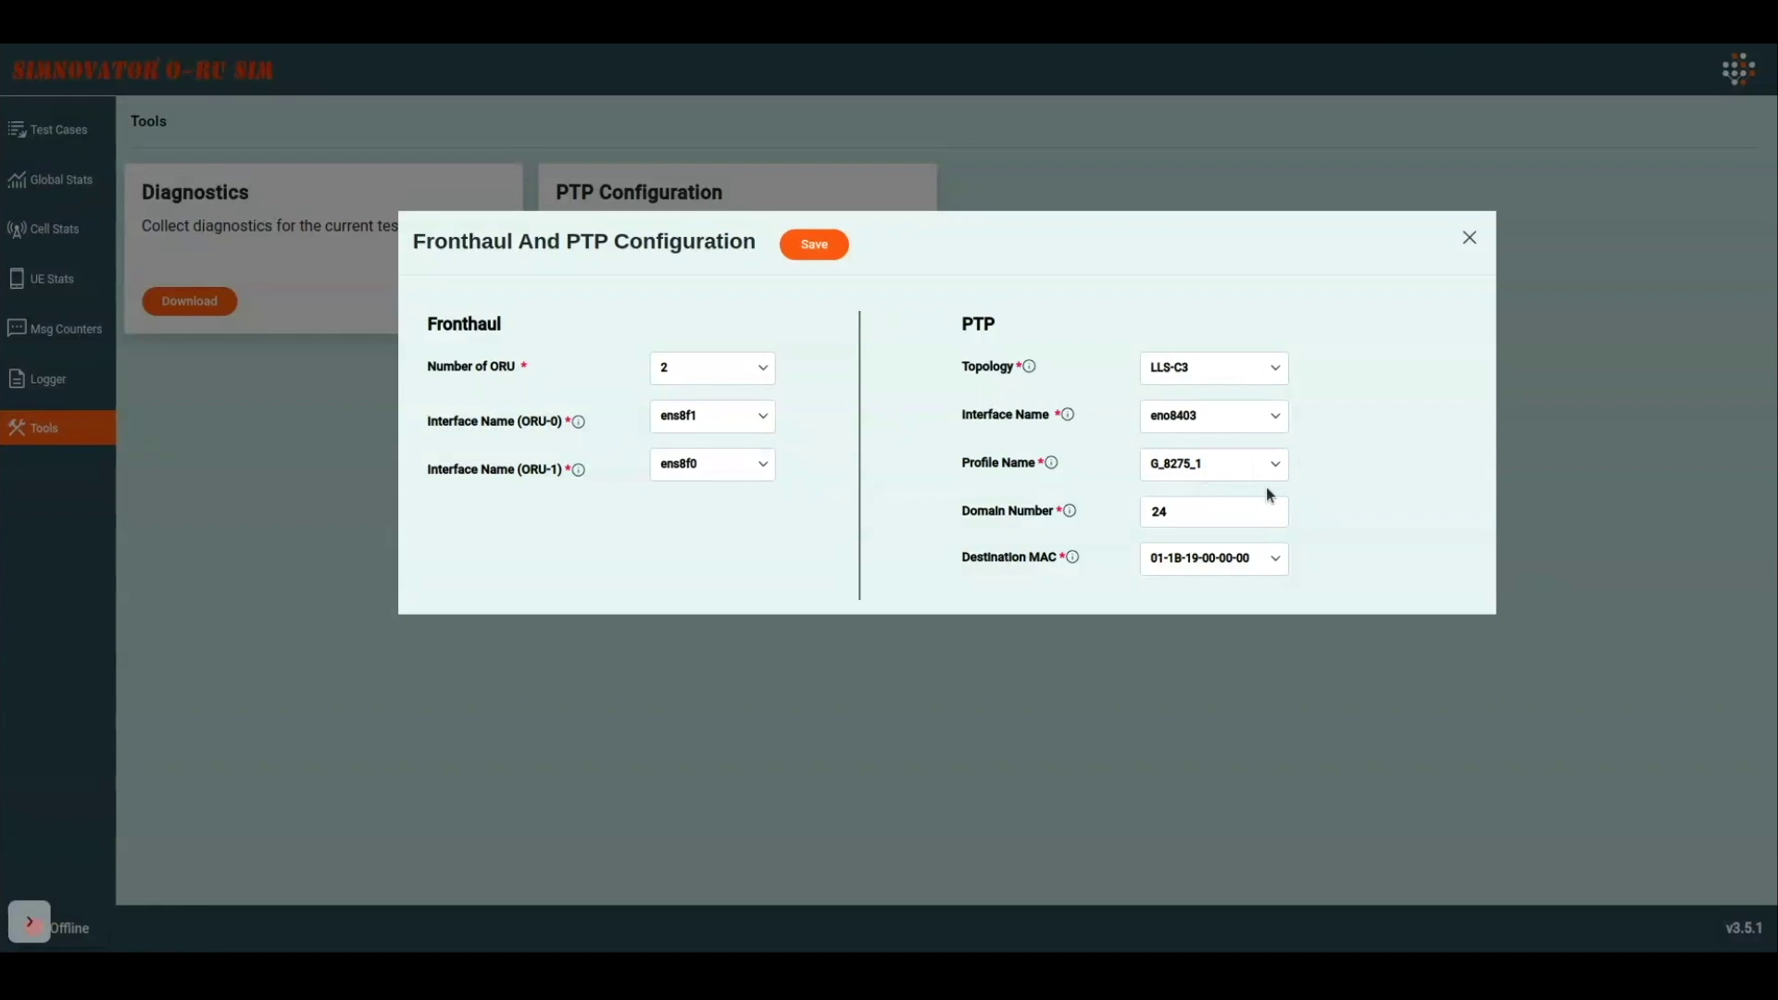
Inspect the PTP profile name, domain number and destination MAC fields in the Fronthaul and PTP configuration.
left_click(1230, 470)
left_click(1204, 512)
left_click(1243, 562)
left_click(1250, 578)
Try the PTP profile G_8275_2, check its domain number and Destination IP fields, and reopen the profile choice.
left_click(1267, 461)
left_click(1268, 502)
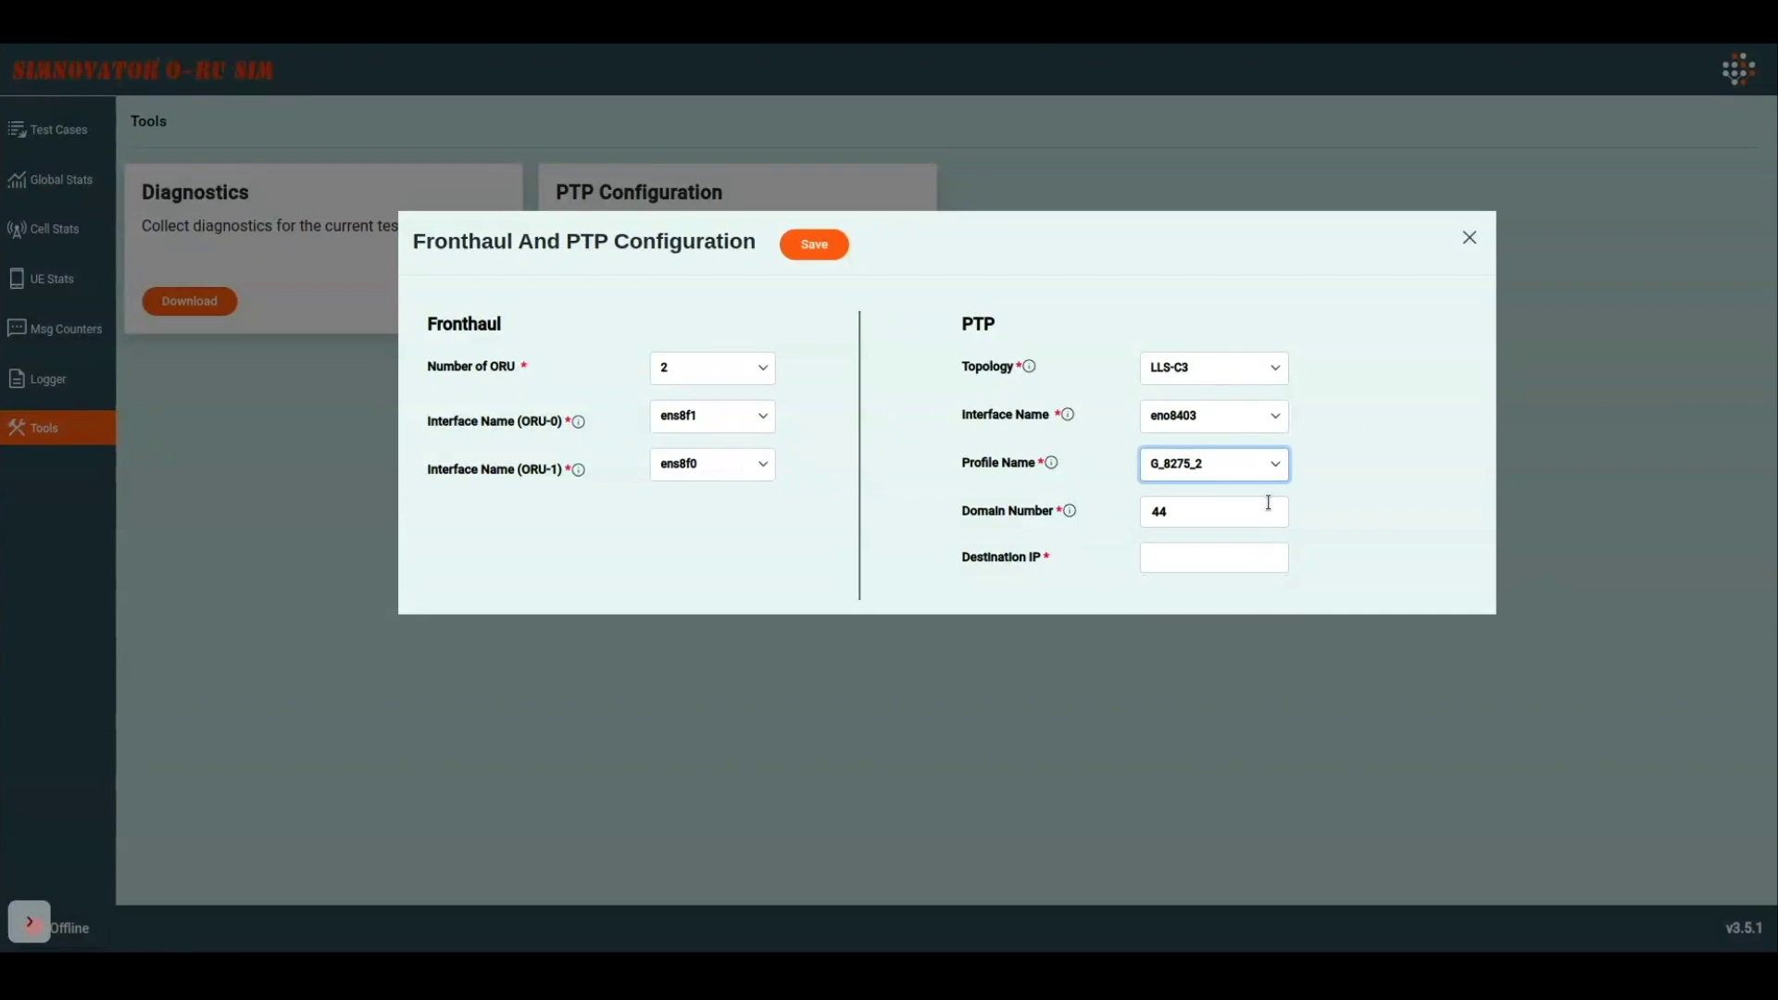
left_click(1191, 514)
left_click(1188, 560)
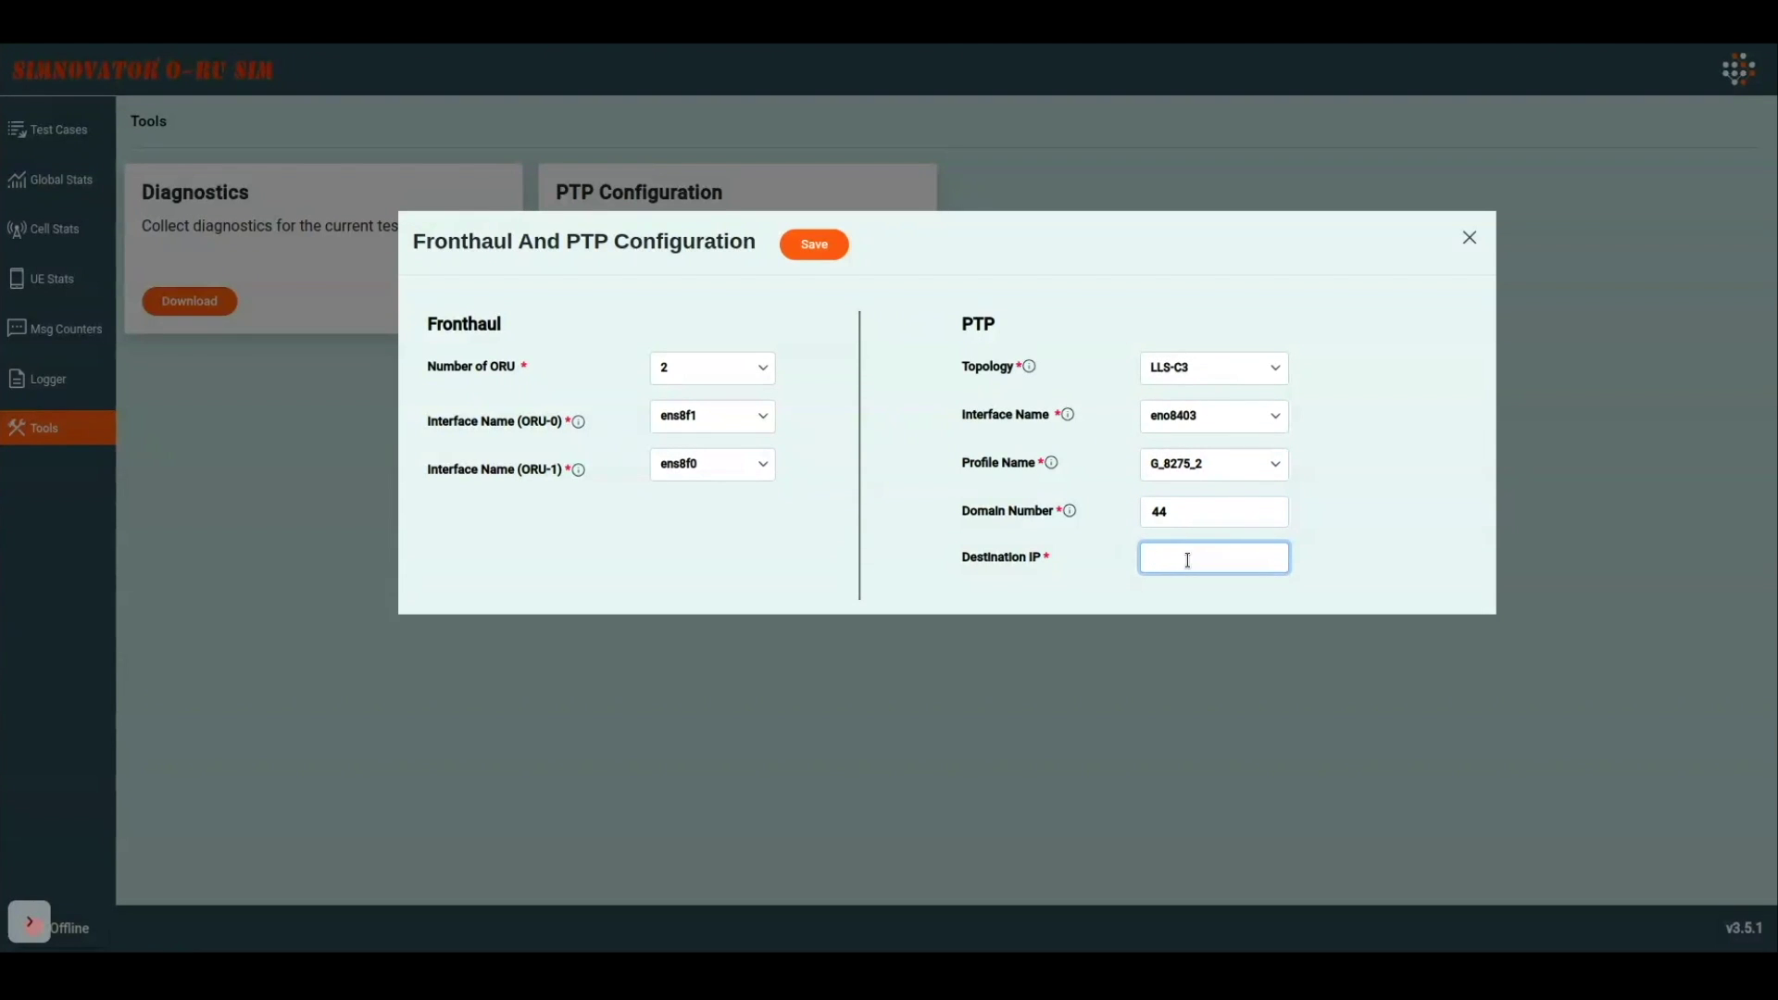
left_click(1213, 469)
left_click(1230, 491)
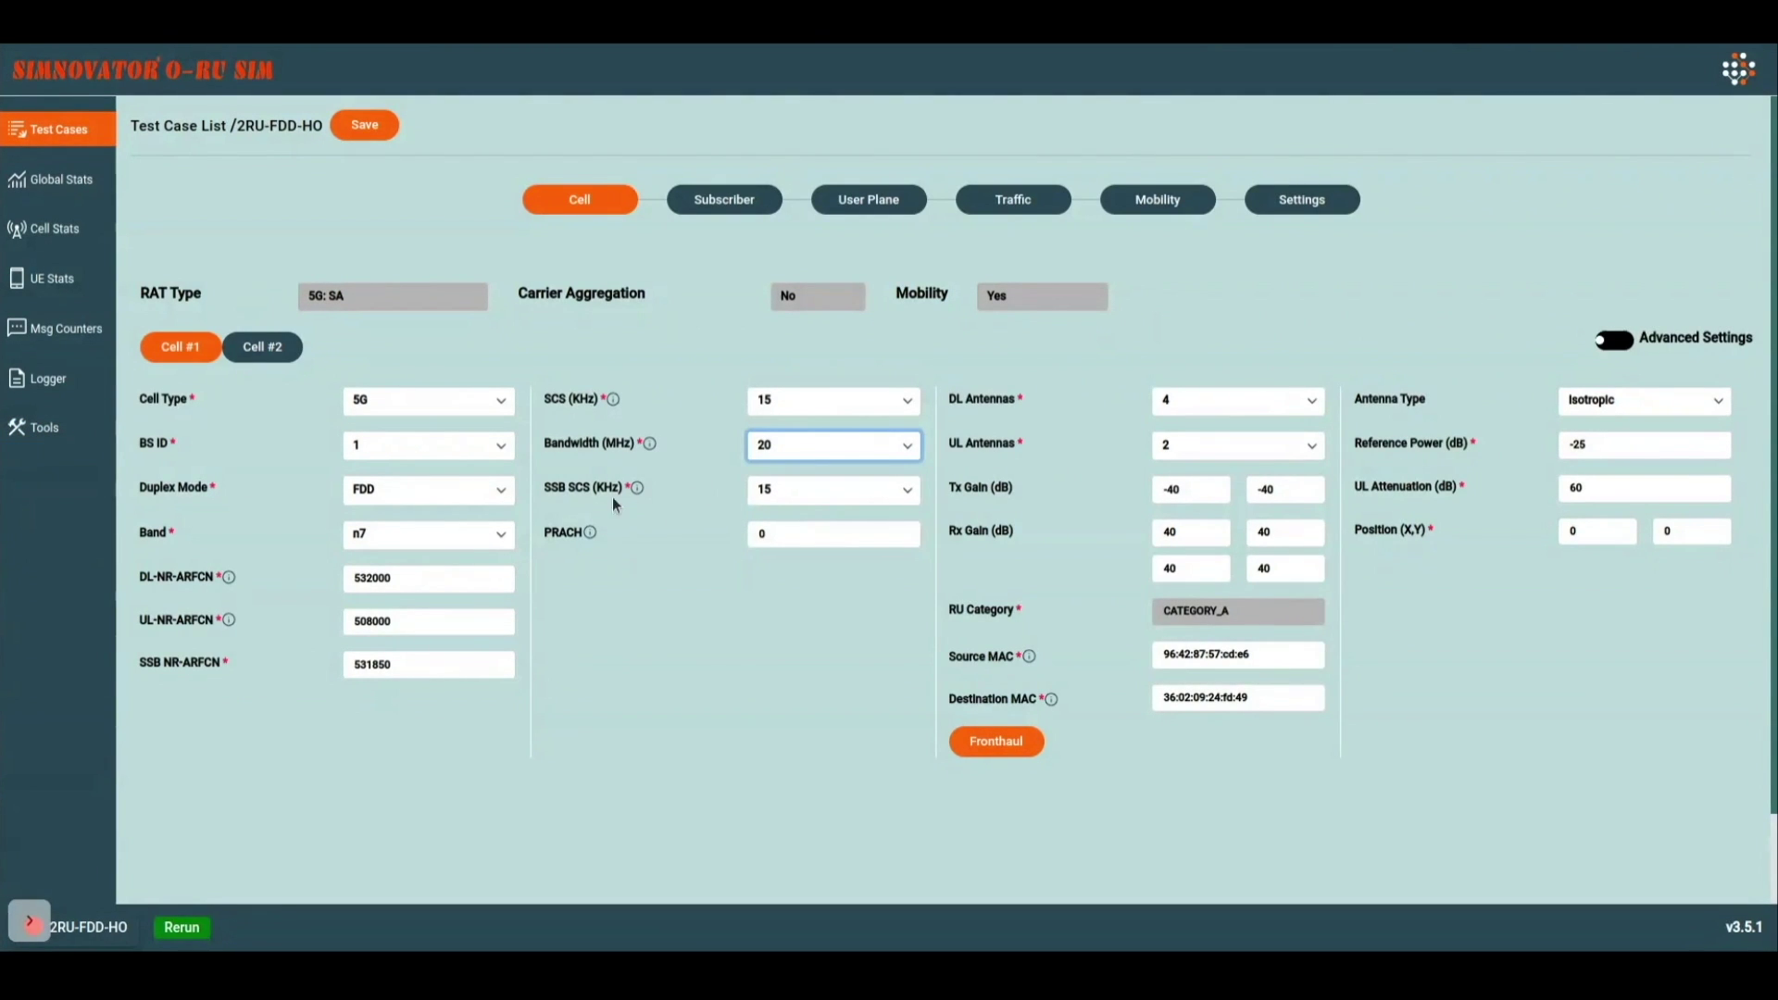
Open the fronthaul configuration of Cell #1 and switch its JSON editor from Tree to Text mode.
left_click(678, 585)
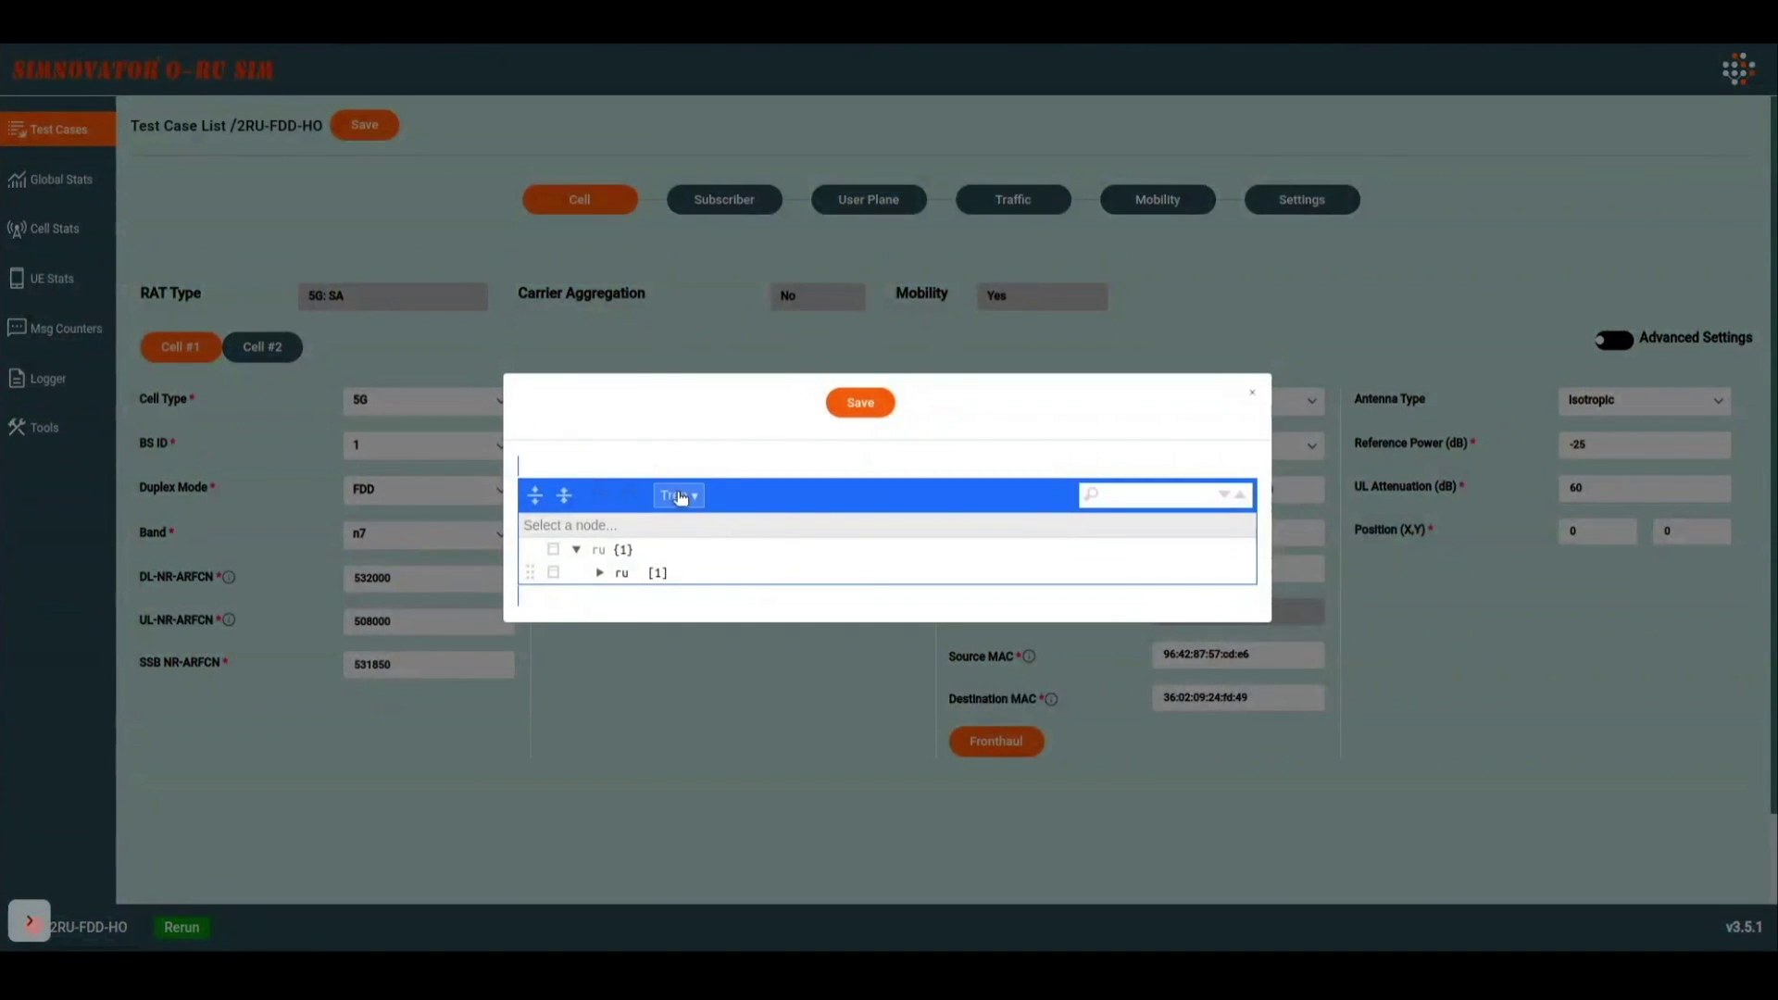
left_click(682, 496)
left_click(690, 520)
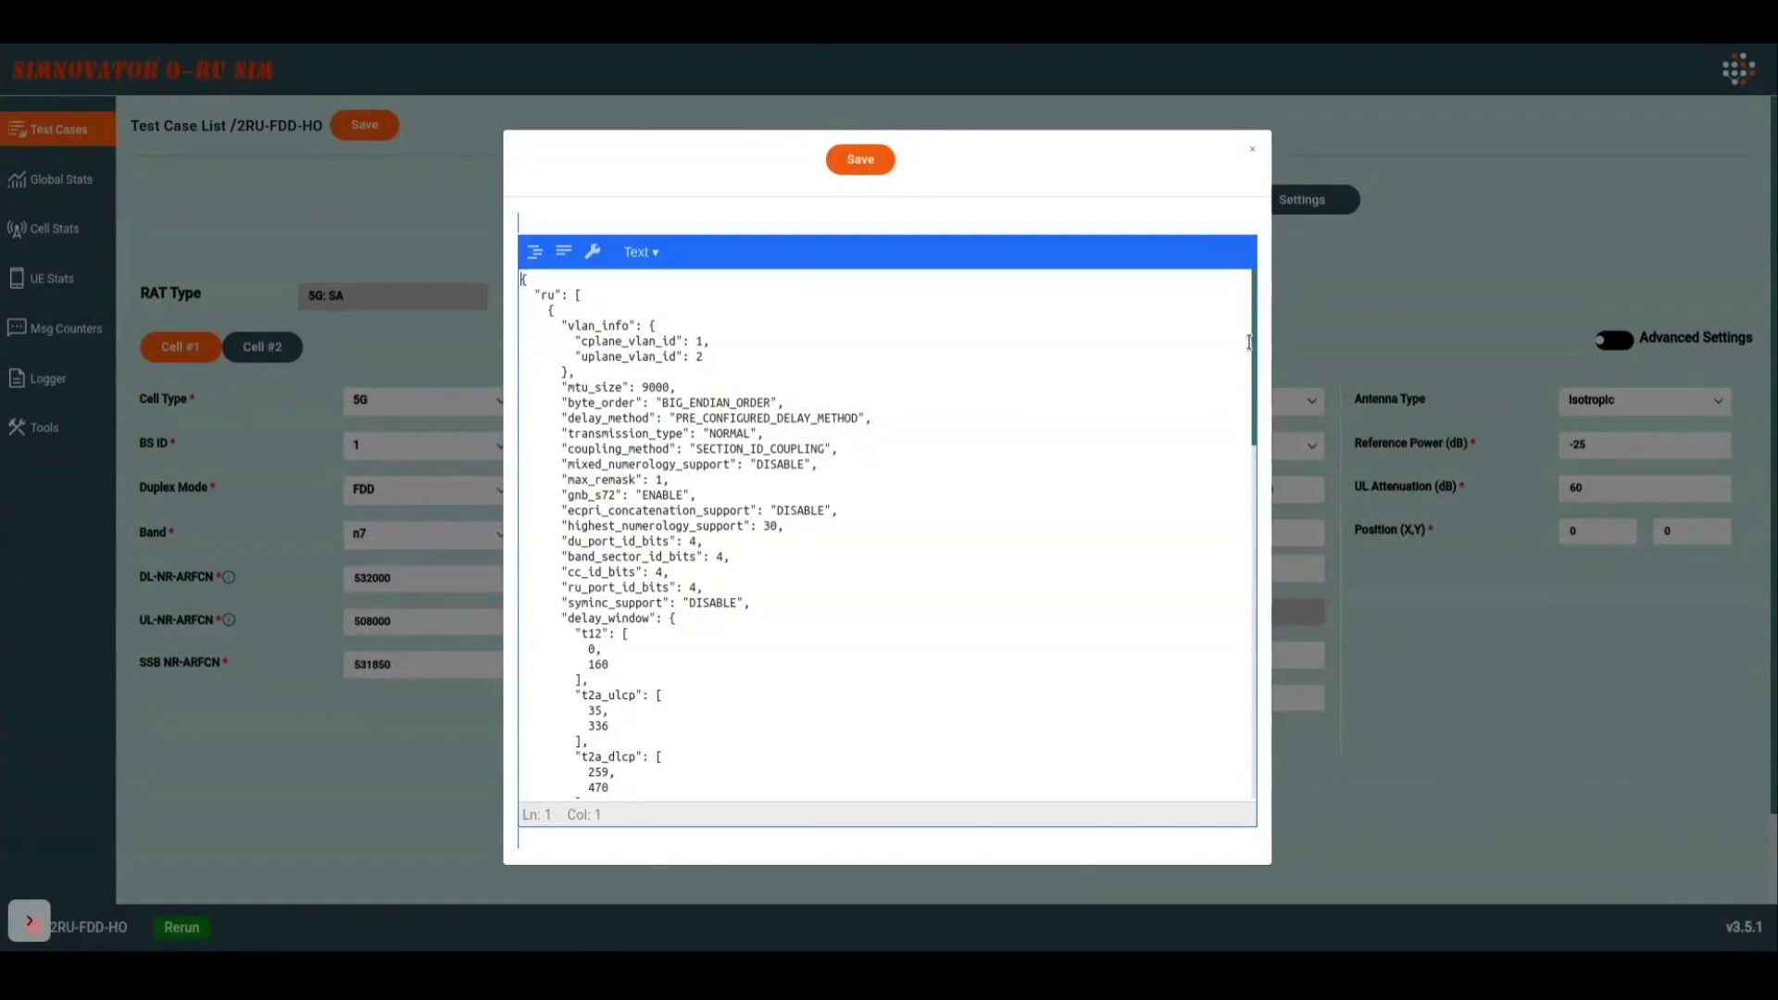
Highlight and examine the VLAN settings and general RU parameters in Cell #1's fronthaul JSON.
left_click_drag(690, 371, 556, 326)
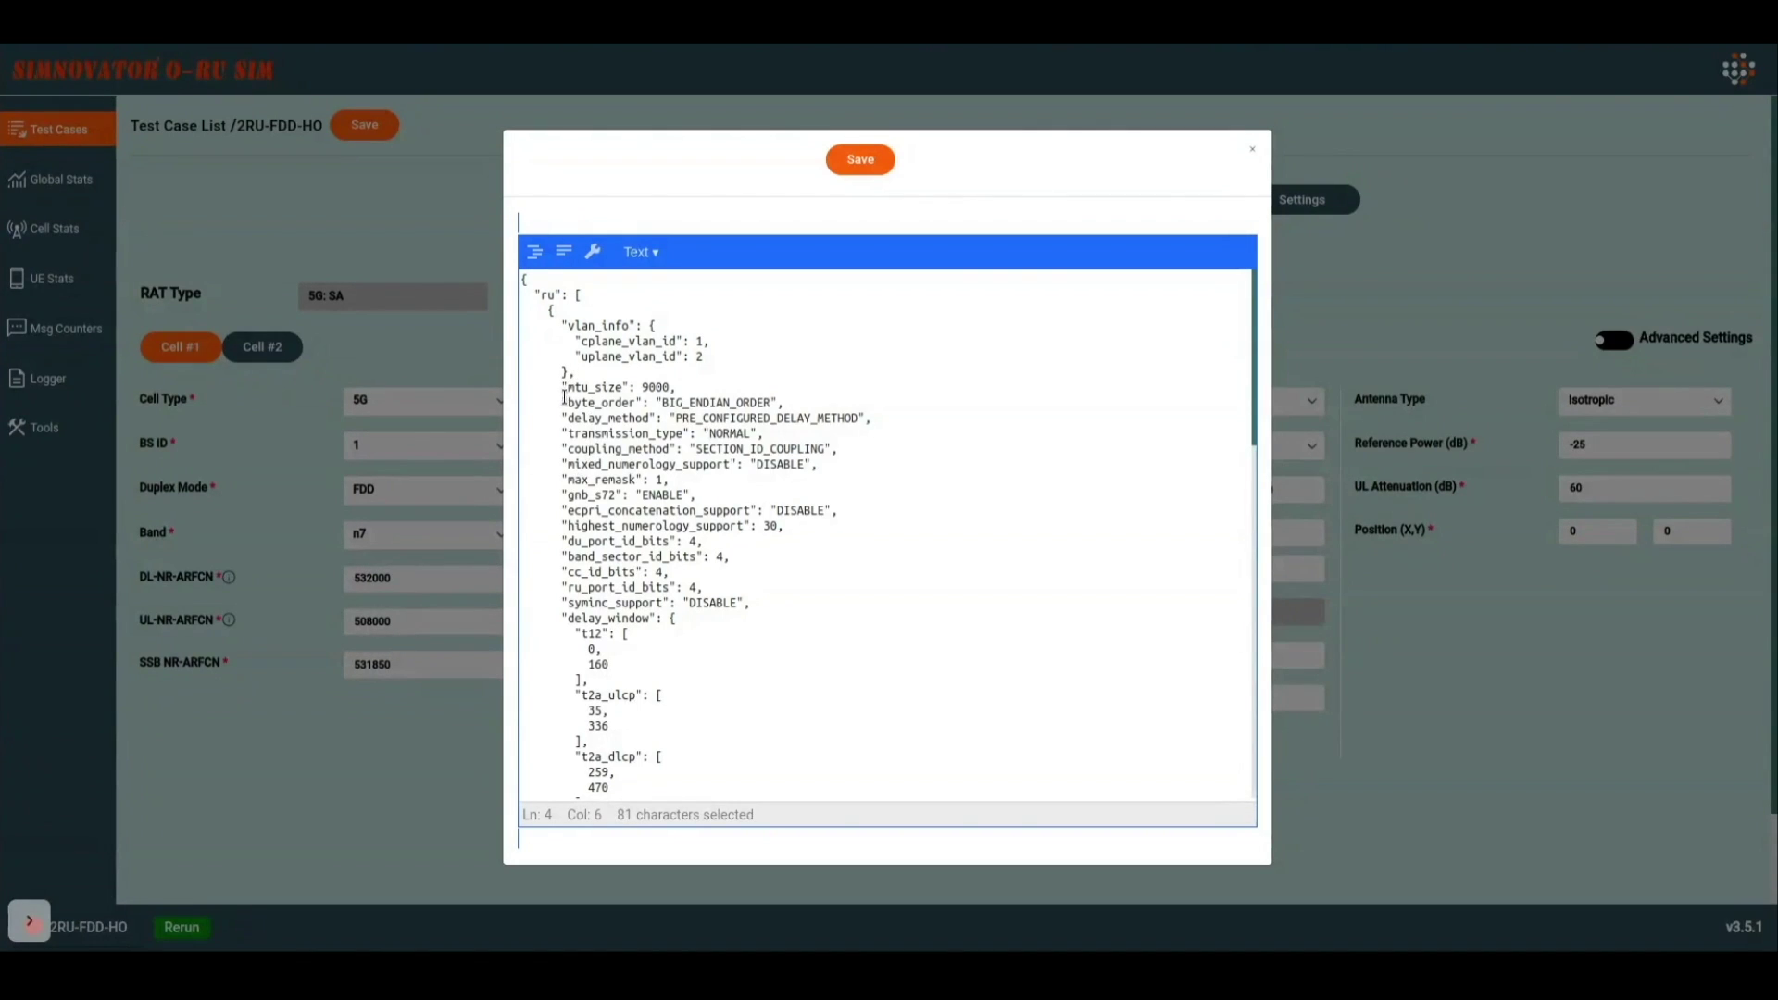
left_click(589, 501)
scroll(612, 417, "down", 5)
left_click_drag(561, 385, 668, 543)
left_click(667, 543)
Examine the uplink and downlink eAxC IDs and antenna entries in the fronthaul JSON, and close the editor without saving.
left_click_drag(1256, 423, 1137, 661)
left_click_drag(562, 443, 608, 739)
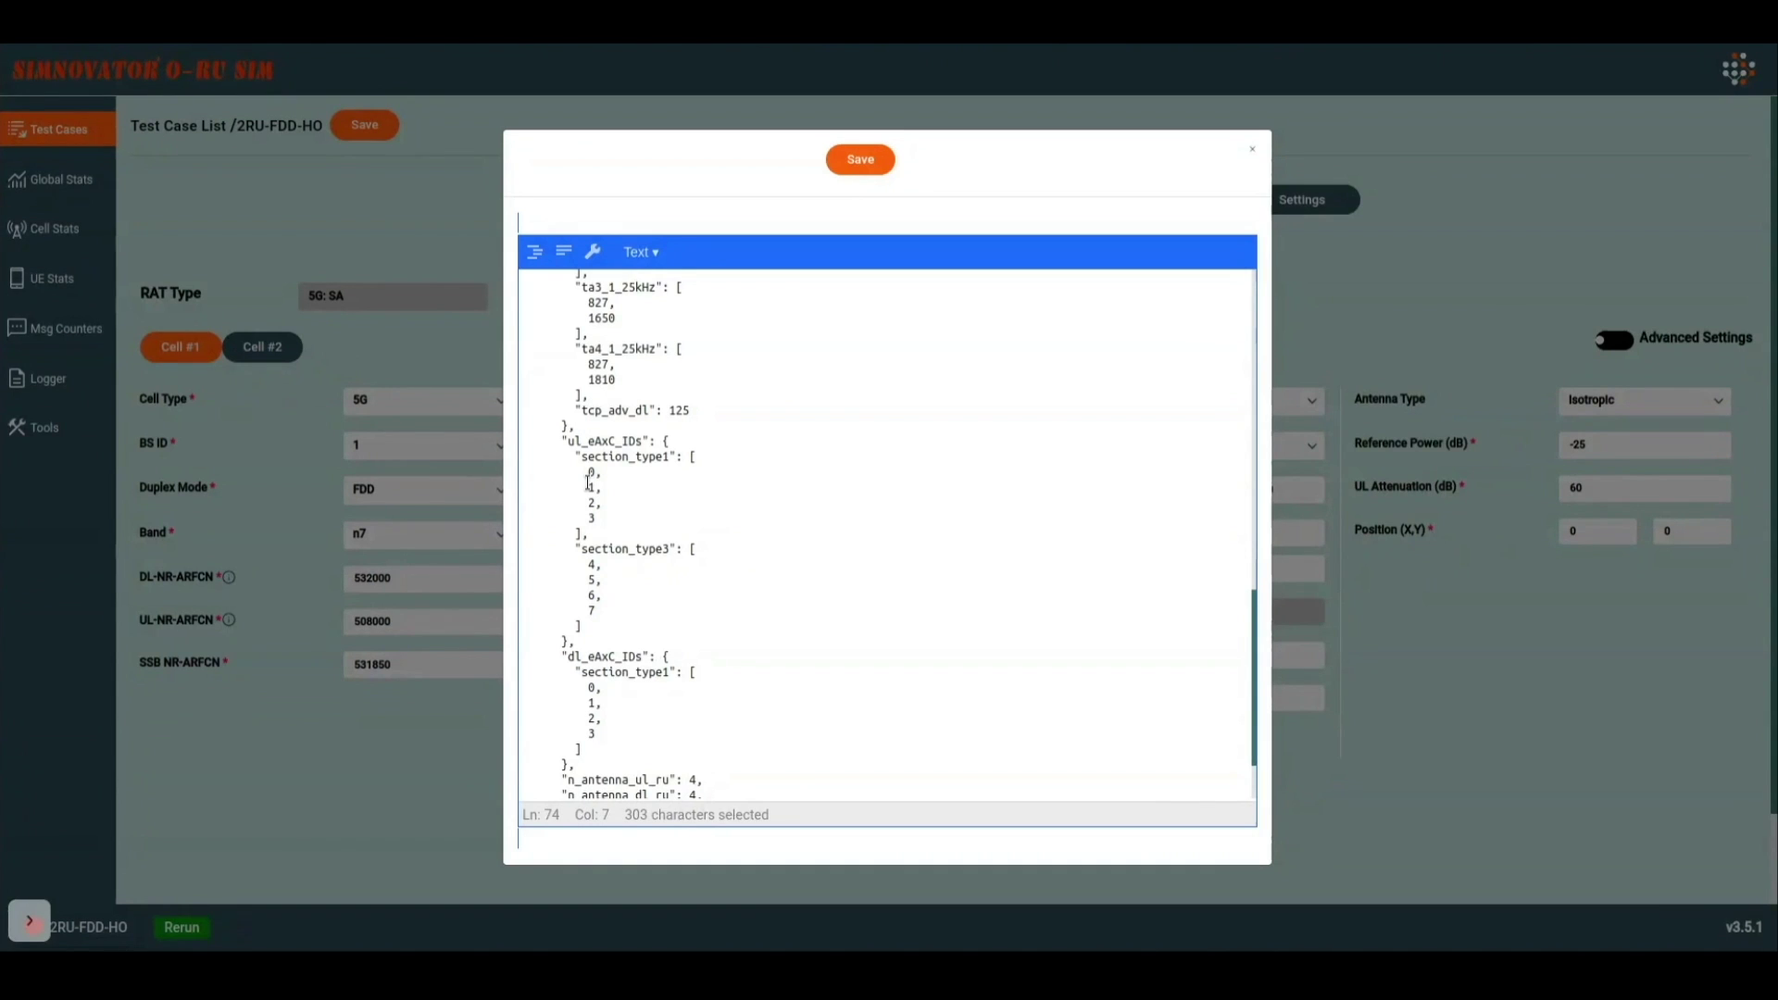
left_click_drag(575, 454, 630, 522)
left_click_drag(568, 549, 881, 732)
left_click(613, 740)
scroll(613, 740, "down", 2)
left_click_drag(716, 728, 744, 728)
left_click(1253, 149)
Display the parameters of Cell #2 and check its bandwidth against Cell #1.
left_click(262, 347)
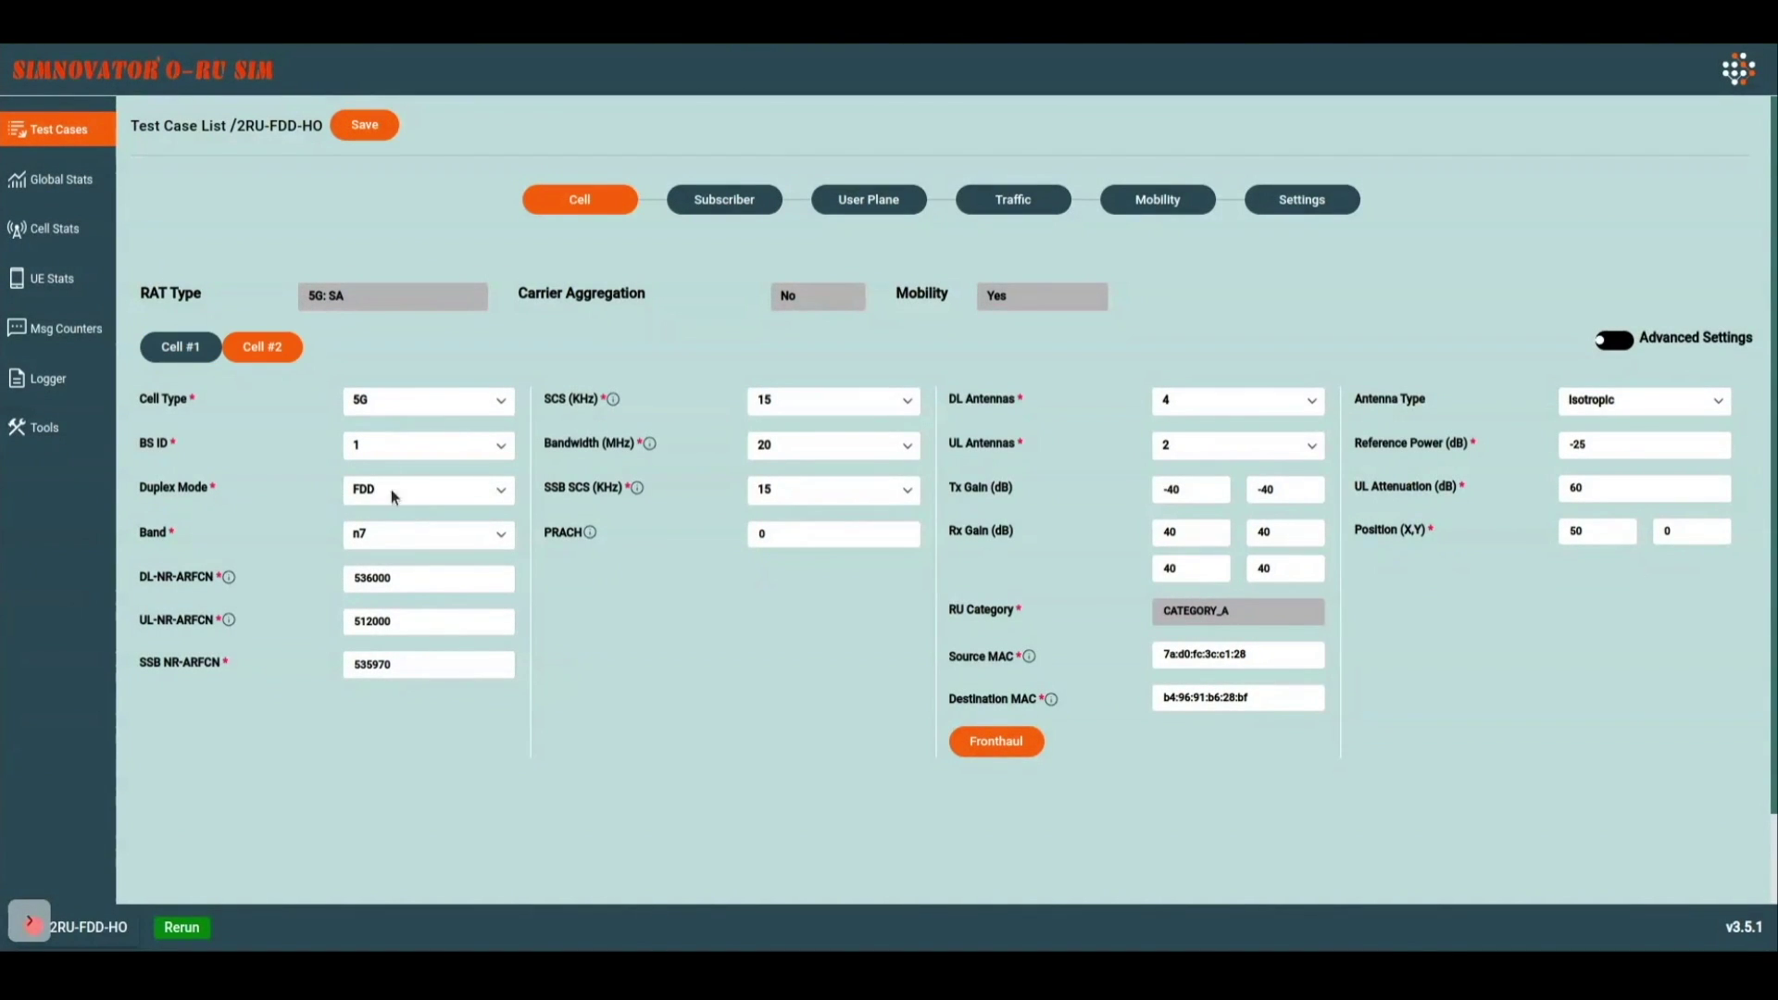
left_click(212, 361)
left_click(263, 347)
left_click(807, 450)
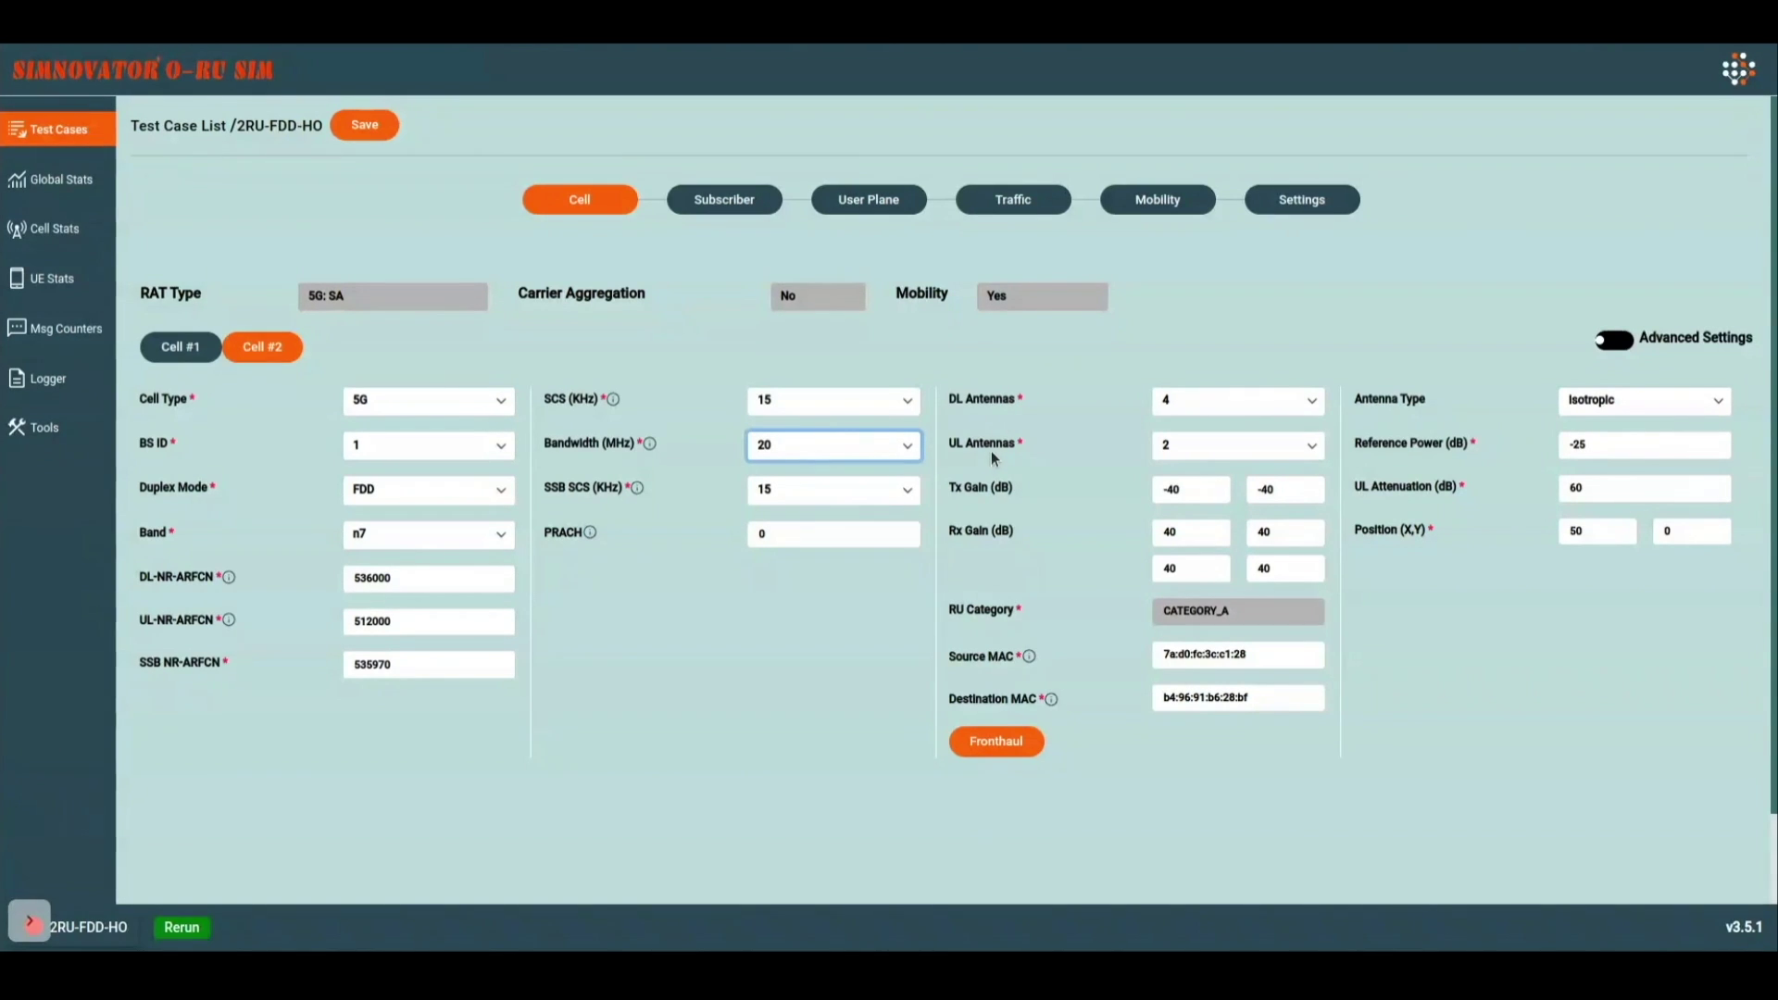
Check the source and destination MAC addresses of Cell #2 and return to Cell #1.
left_click(1265, 655)
left_click(1358, 704)
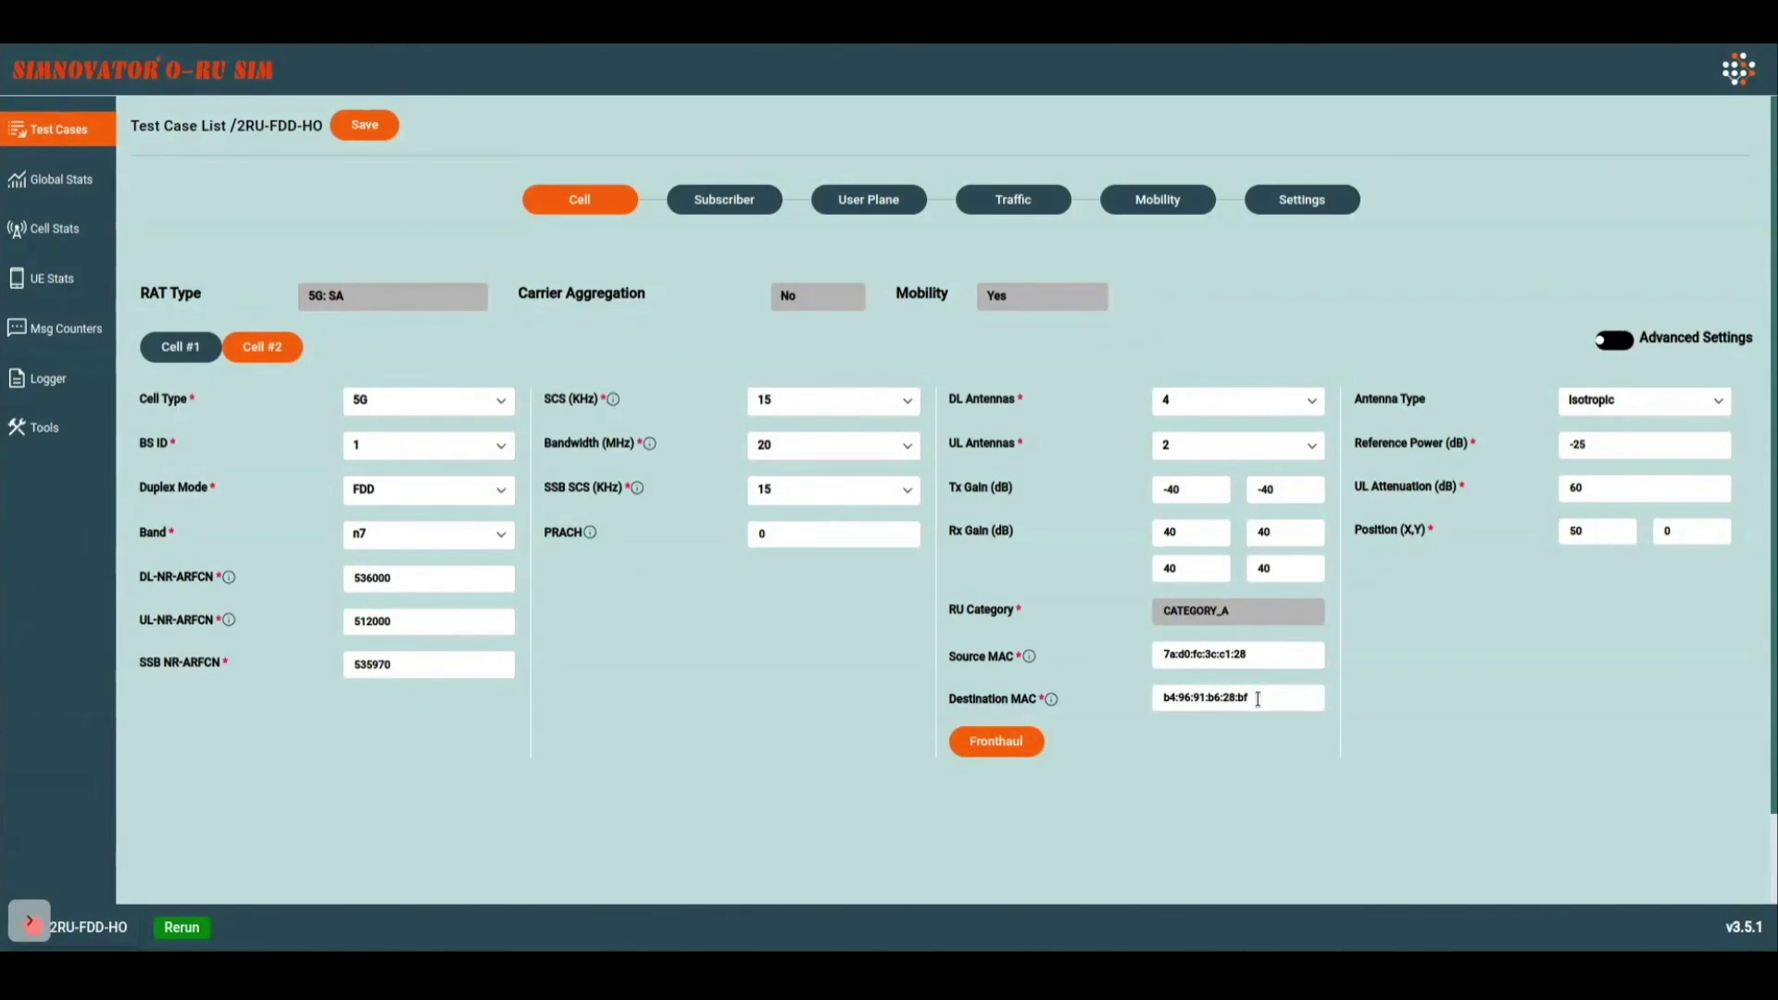
left_click(1265, 654)
left_click(1269, 701)
left_click(1452, 644)
left_click(179, 345)
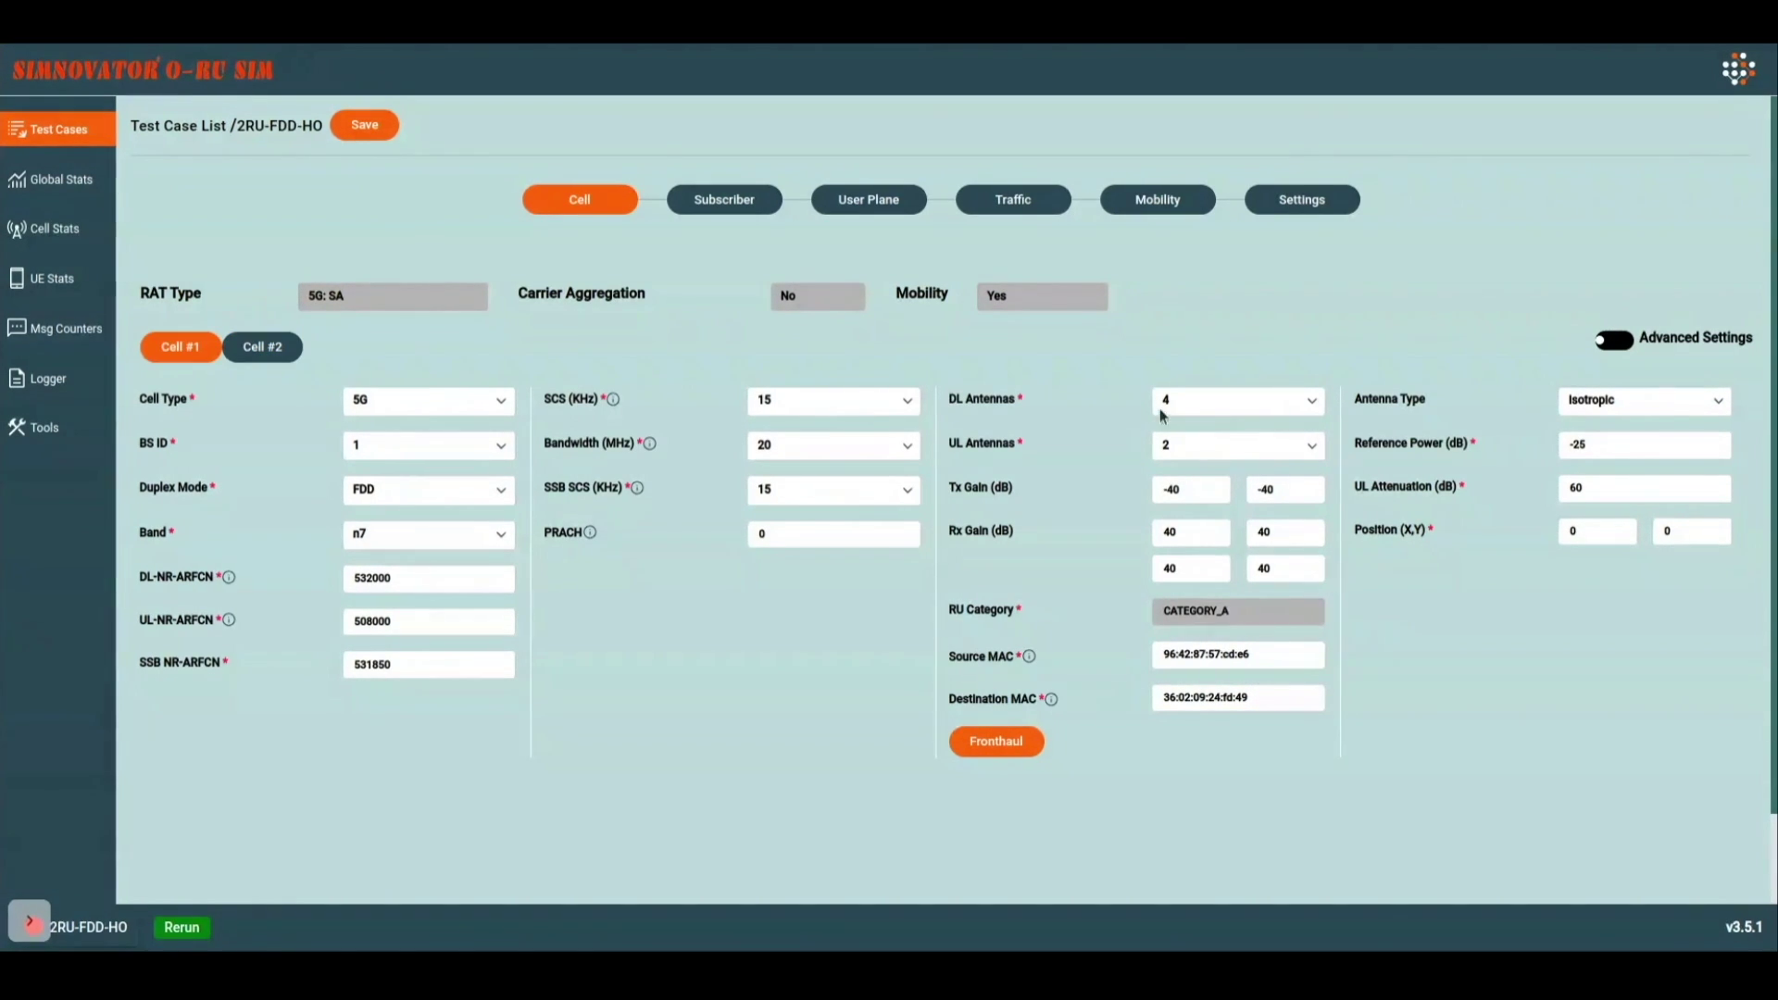
Review the Subscriber section of the test case, focusing on the total number of UEs.
left_click(741, 206)
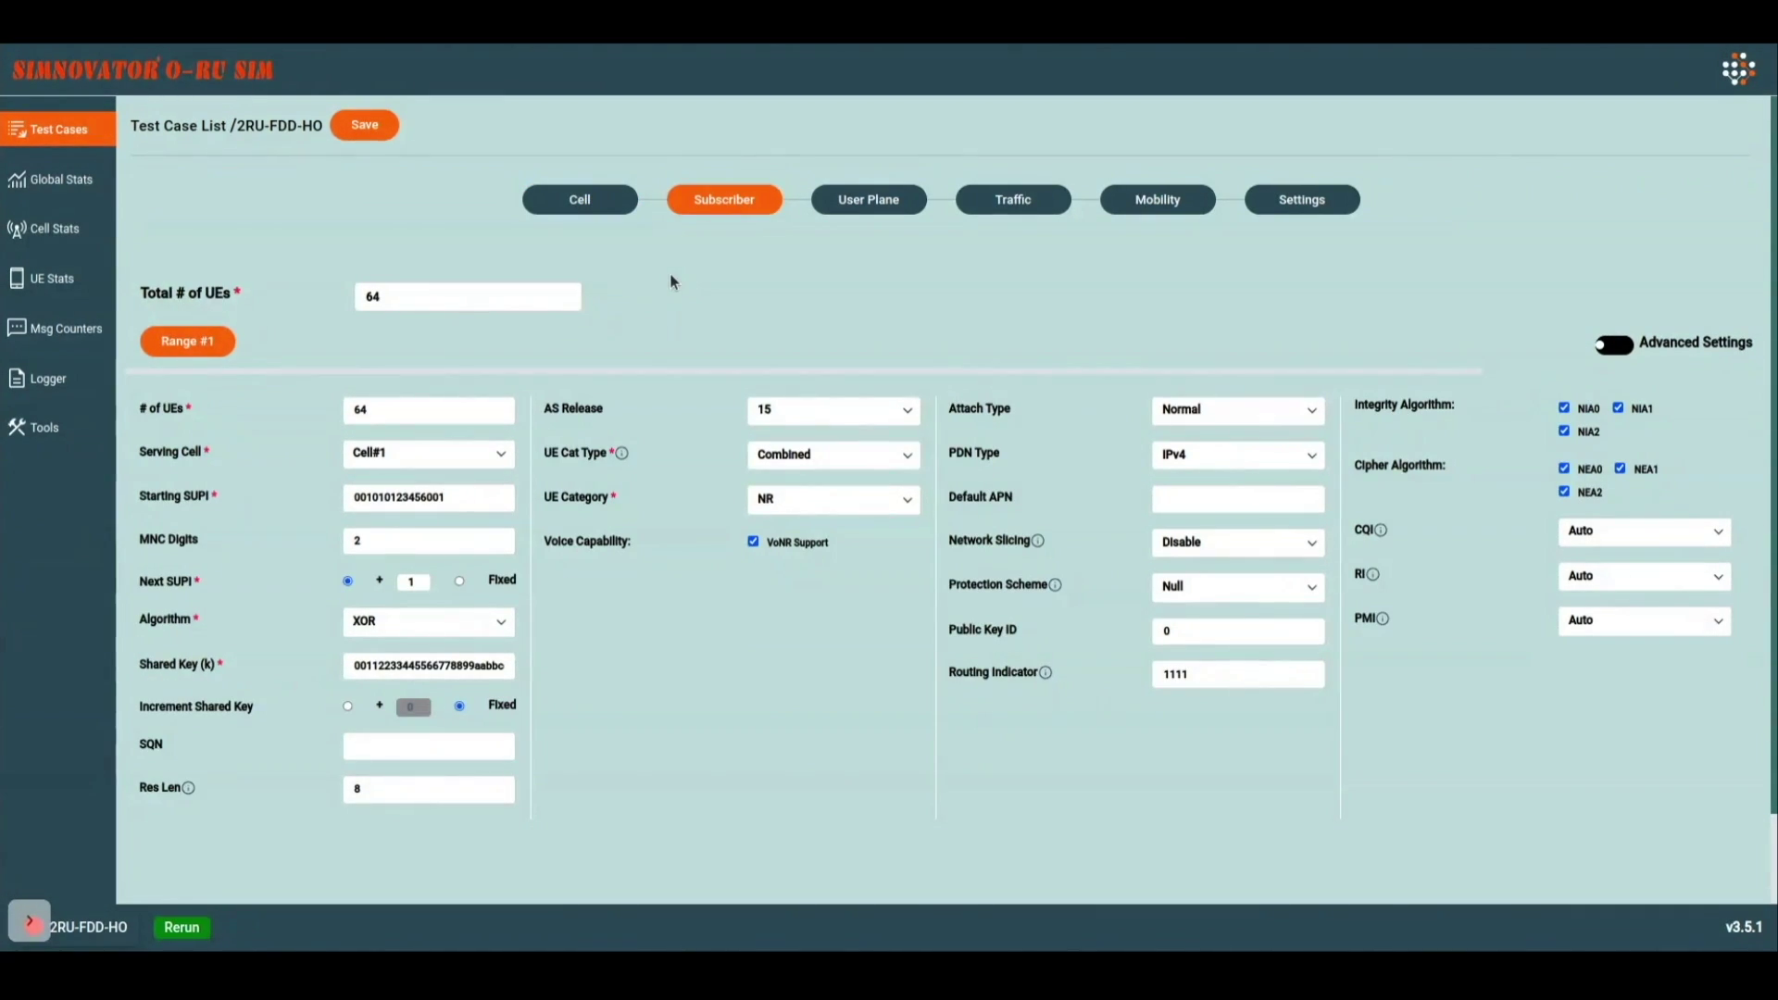
left_click(423, 307)
left_click(482, 353)
Review the User Plane profile UP #1, checking its transport protocol, start delay, and DL and UL bitrates.
left_click(865, 201)
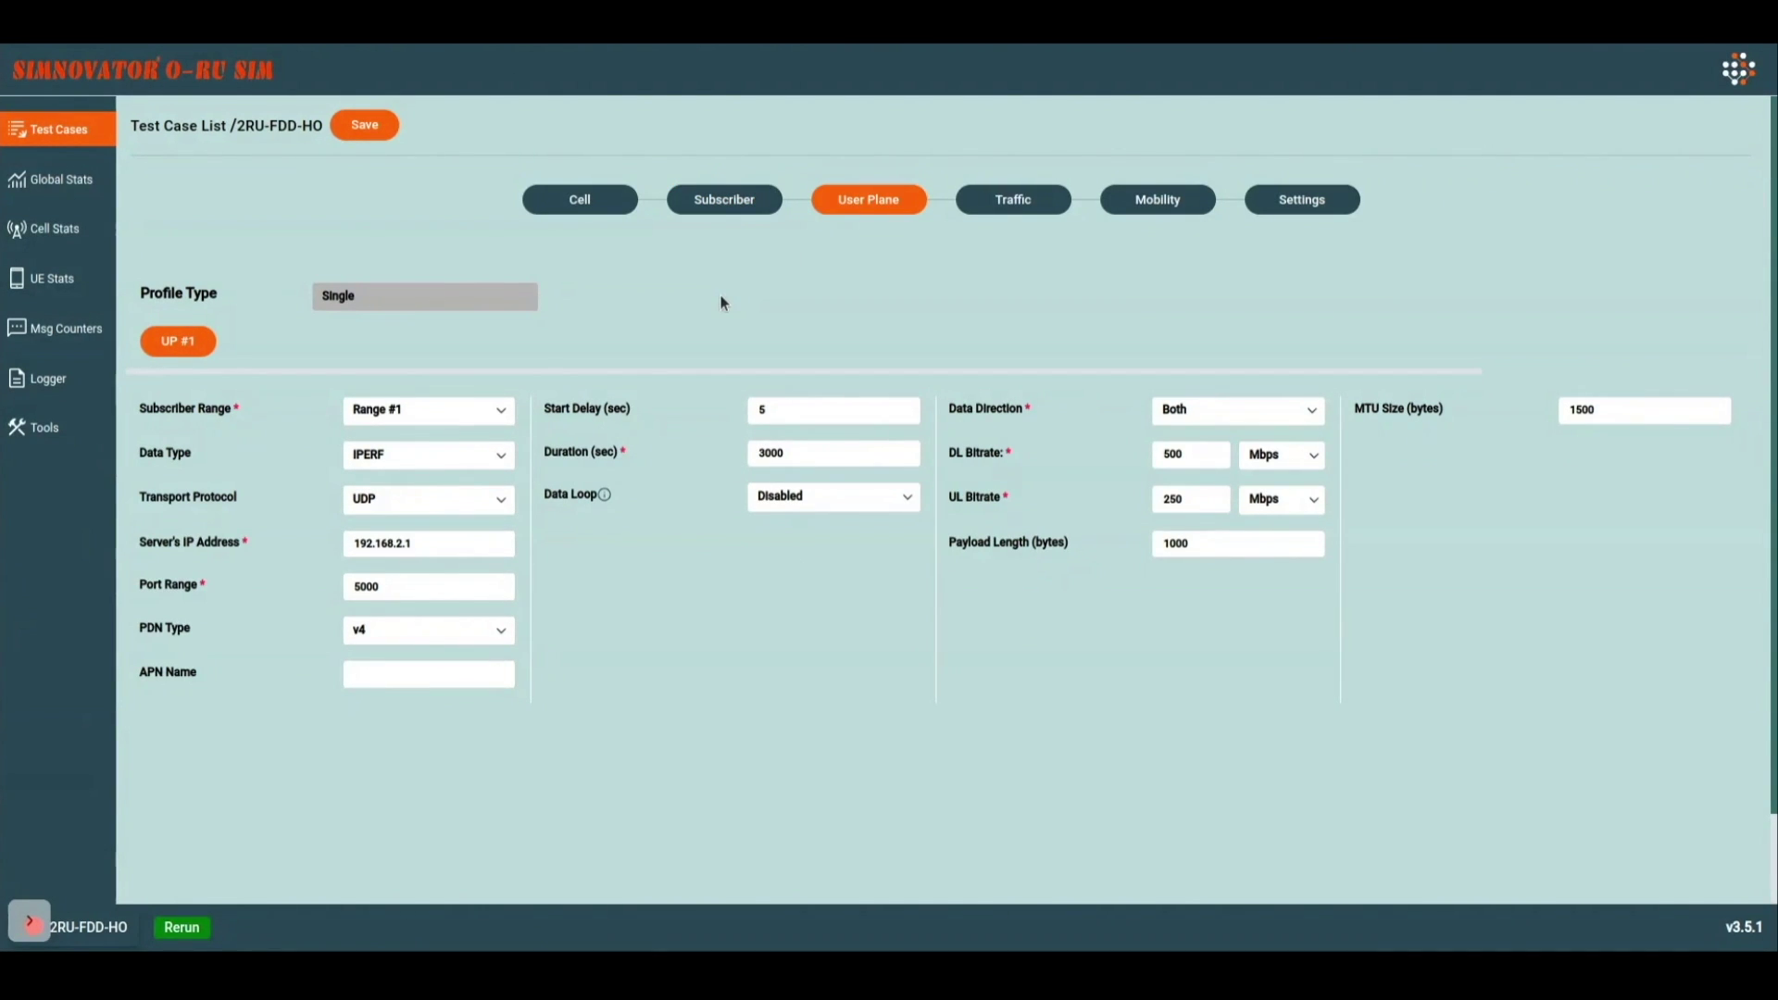
left_click(384, 499)
left_click(357, 517)
left_click(847, 619)
left_click(829, 407)
left_click(1196, 453)
left_click(1186, 501)
left_click(946, 614)
Review the Traffic, Mobility and Settings sections of the 2RU-FDD-HO test case.
left_click(1022, 206)
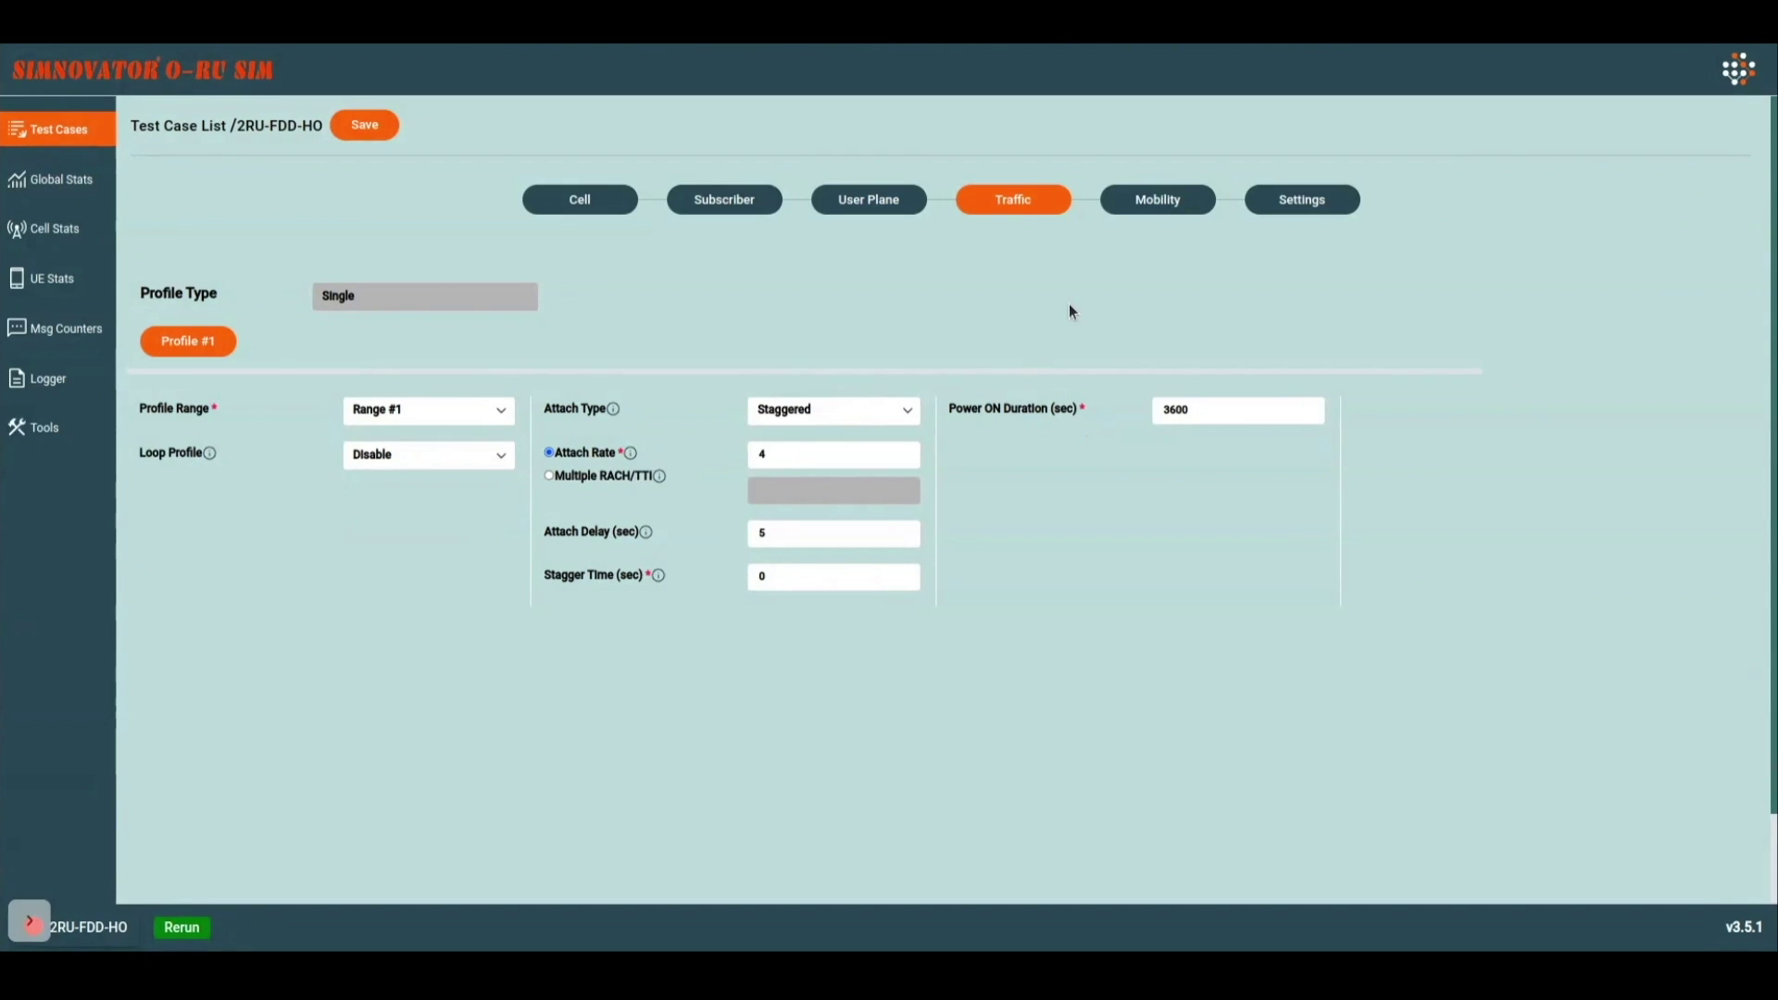
left_click(1151, 209)
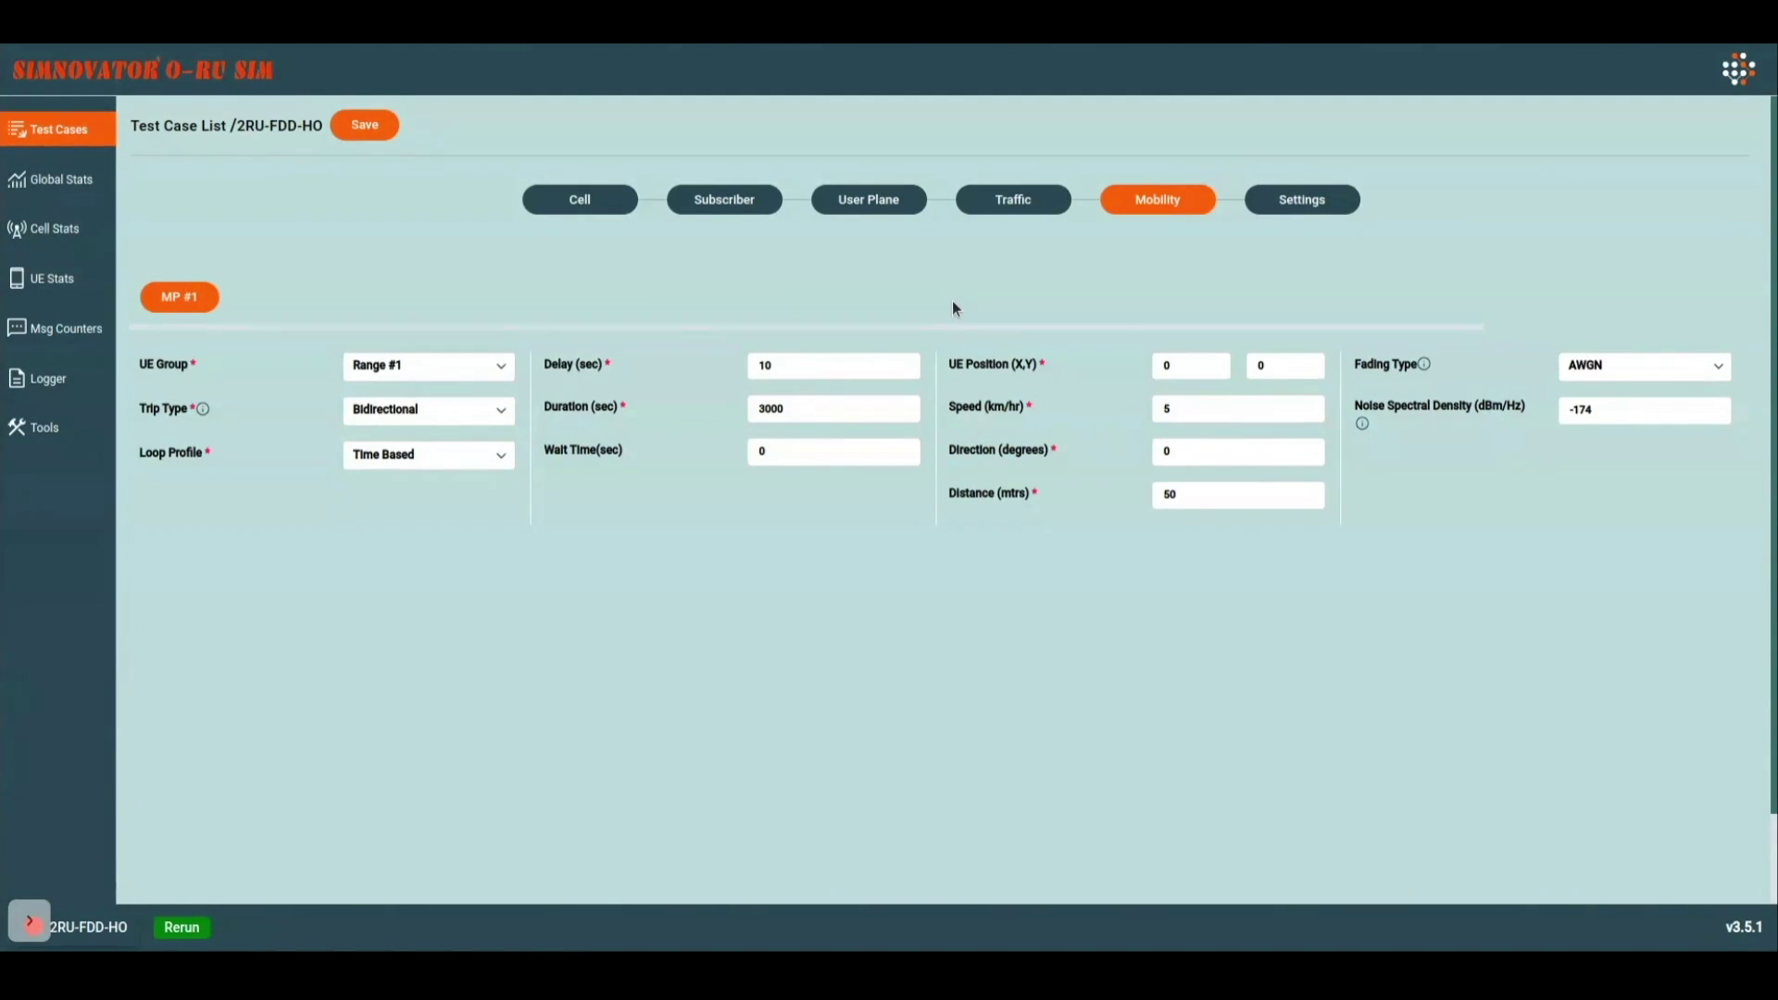
left_click(1313, 208)
left_click(1034, 302)
left_click(1253, 330)
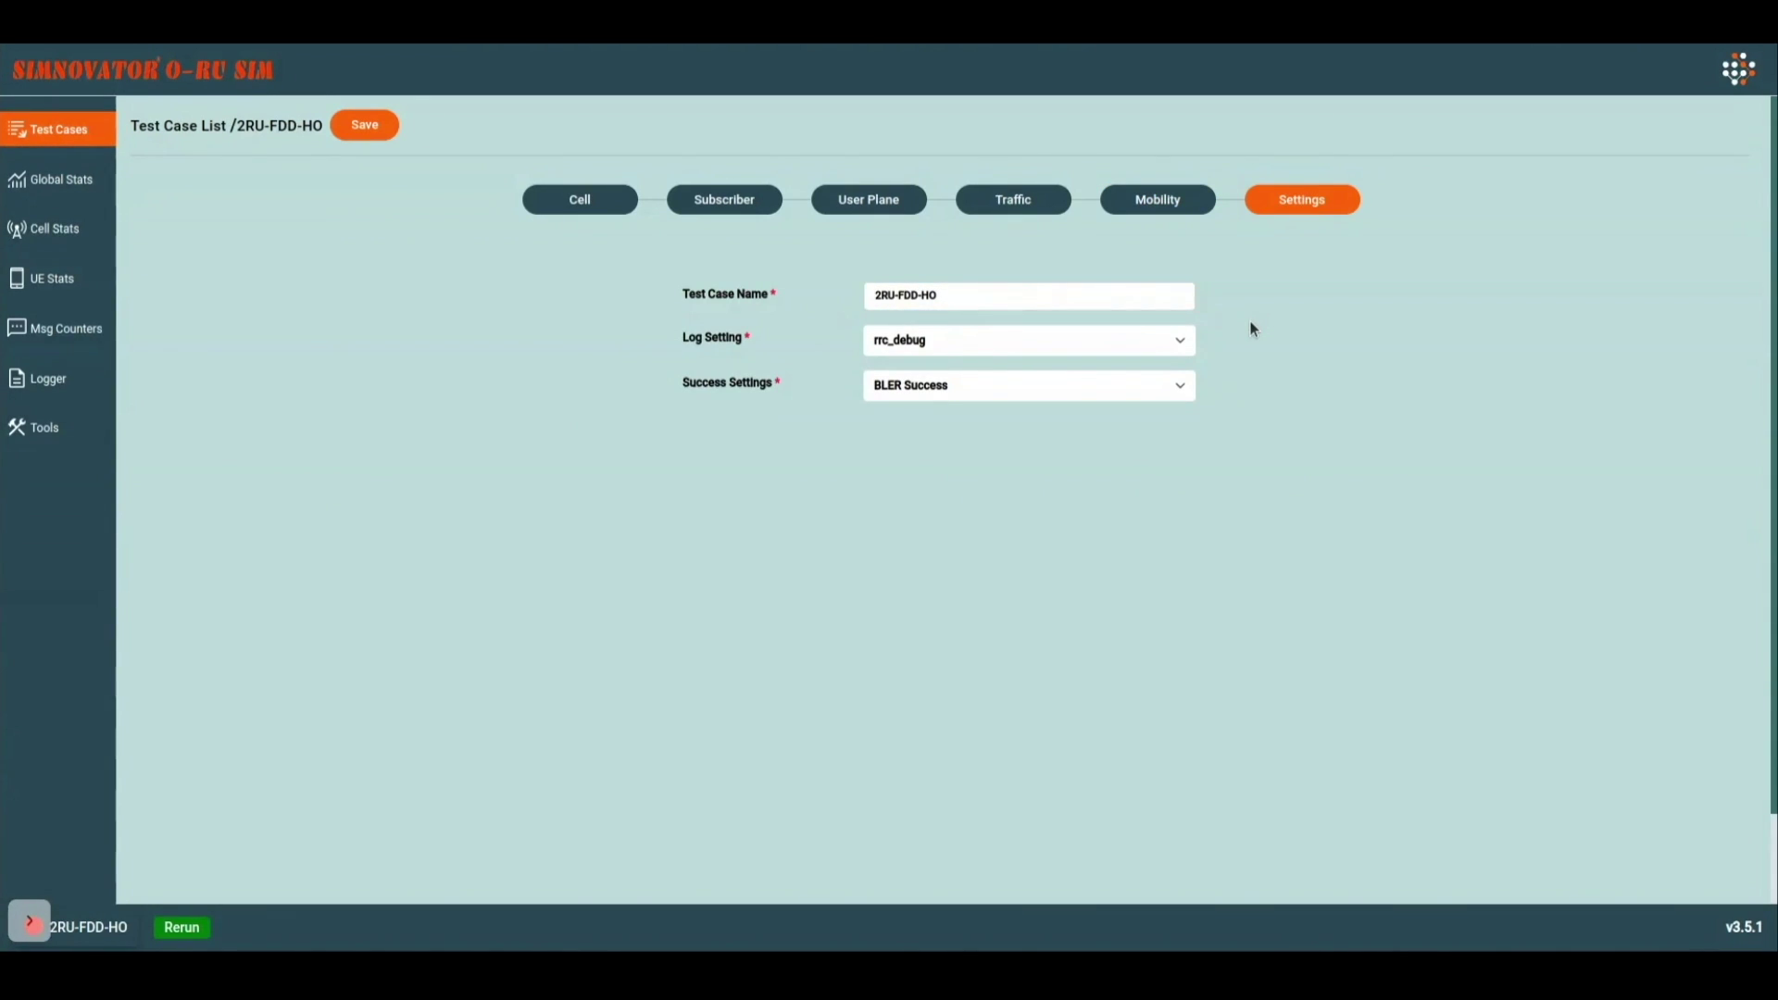
Save the 2RU-FDD-HO test case and run it.
left_click(382, 128)
left_click(1368, 126)
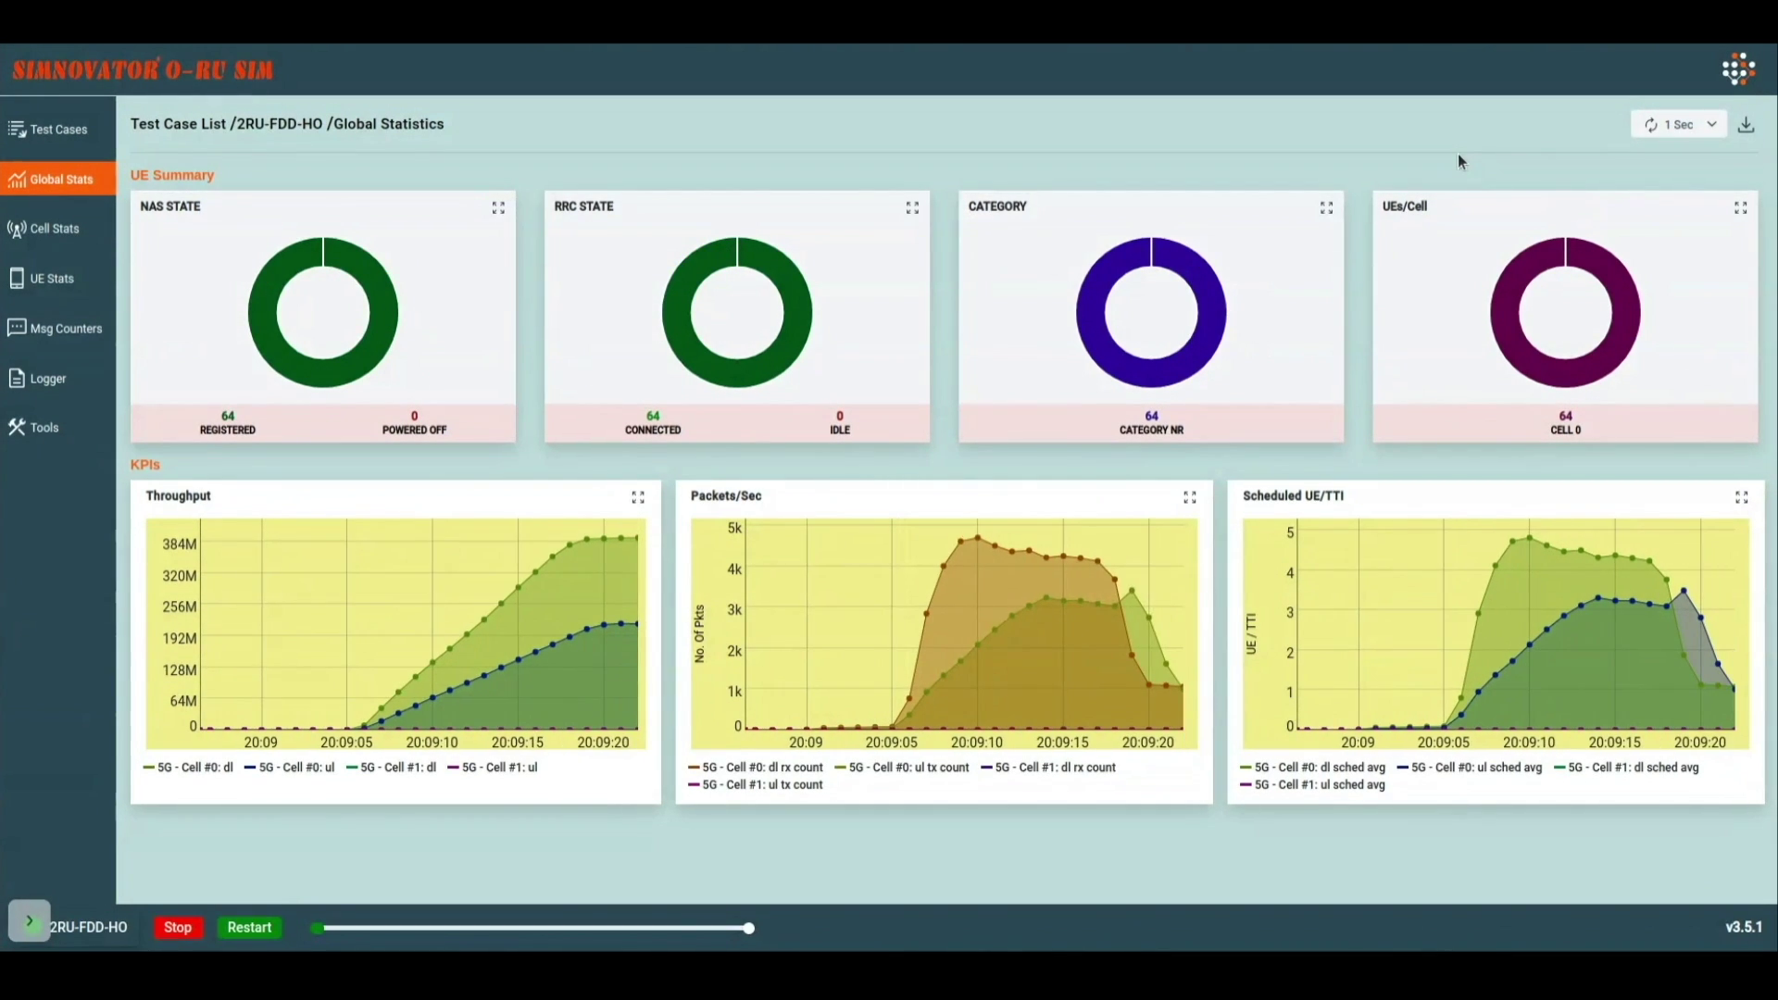
View the enlarged Throughput chart and return to Global Statistics.
left_click(637, 497)
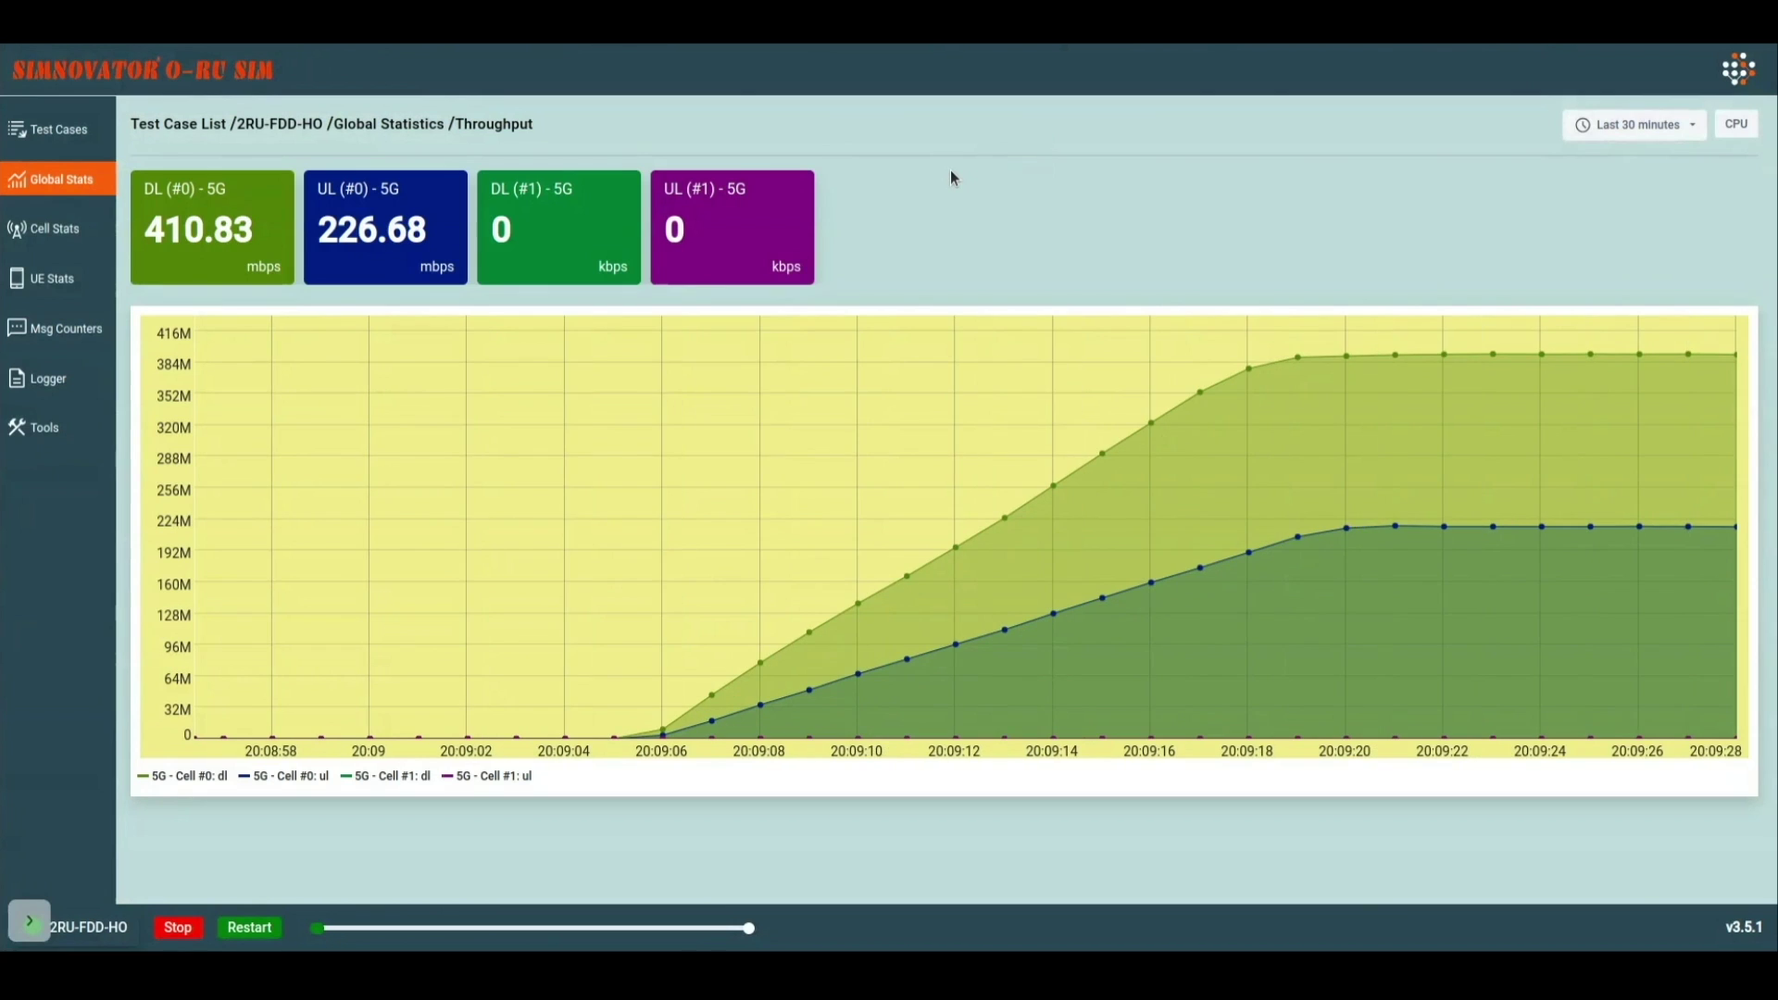
left_click(409, 125)
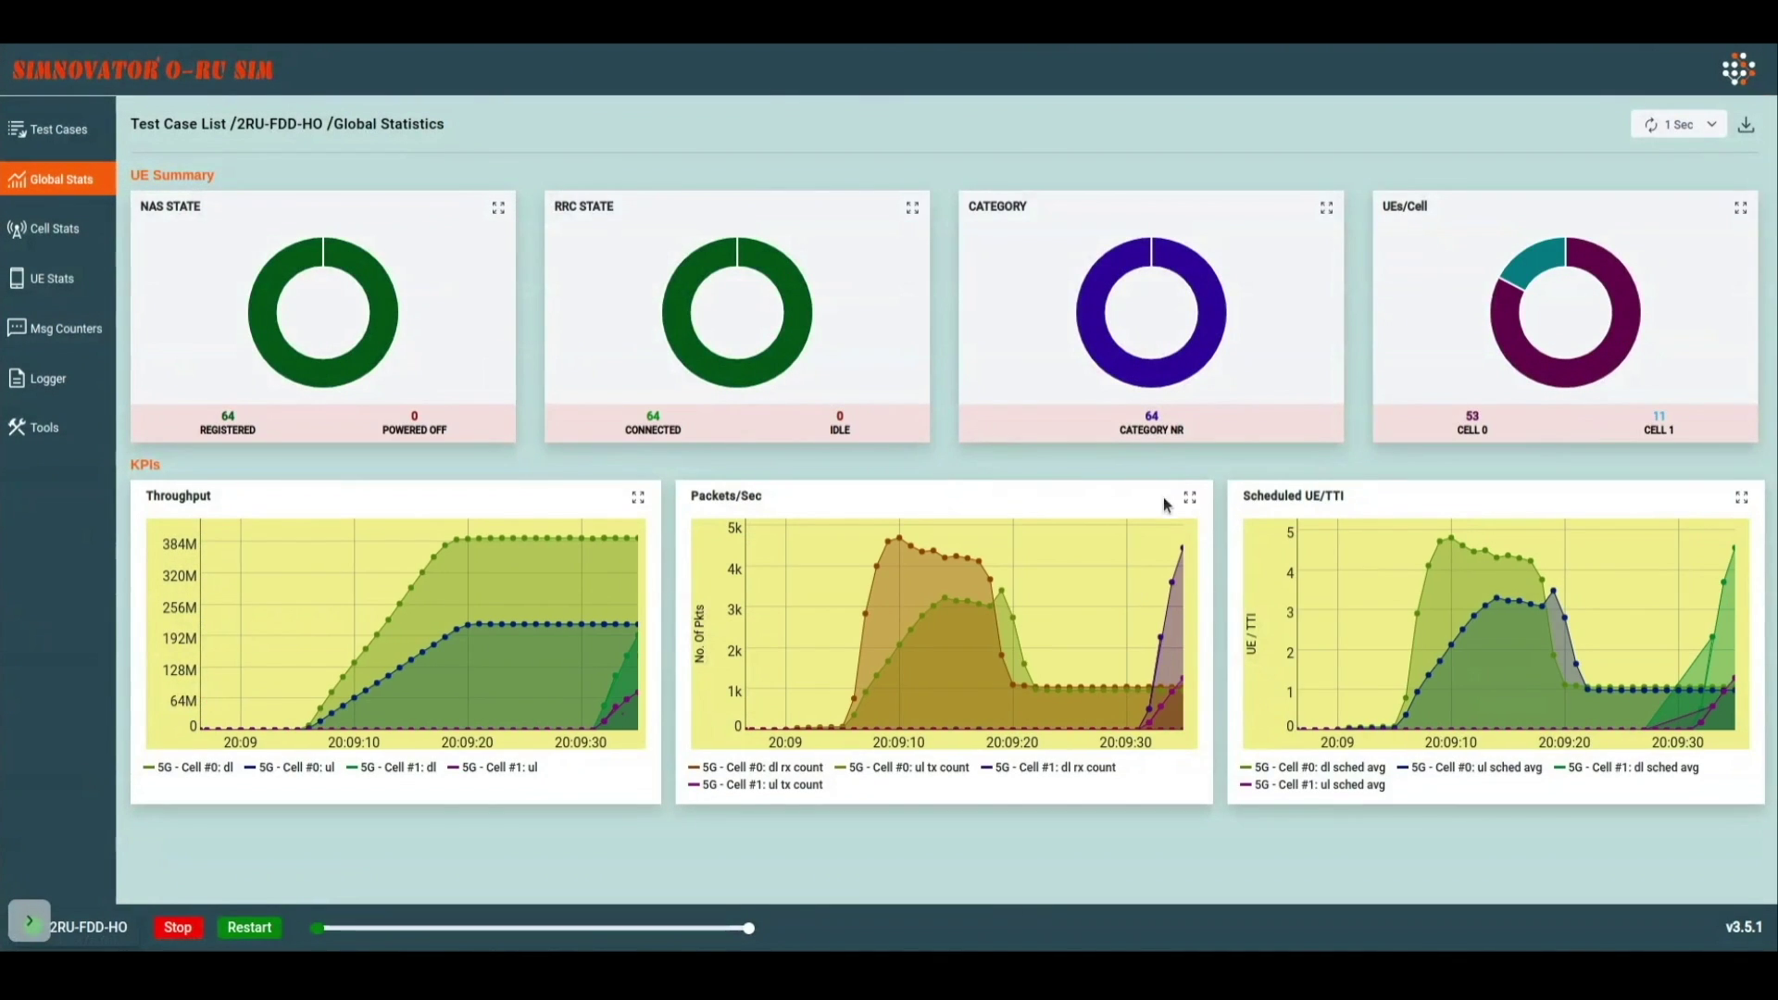
Open the enlarged Packets/Sec chart, look through its packet counters up to BLER, and return to Global Statistics.
left_click(1186, 501)
left_click(1737, 226)
left_click(1737, 226)
left_click(1736, 226)
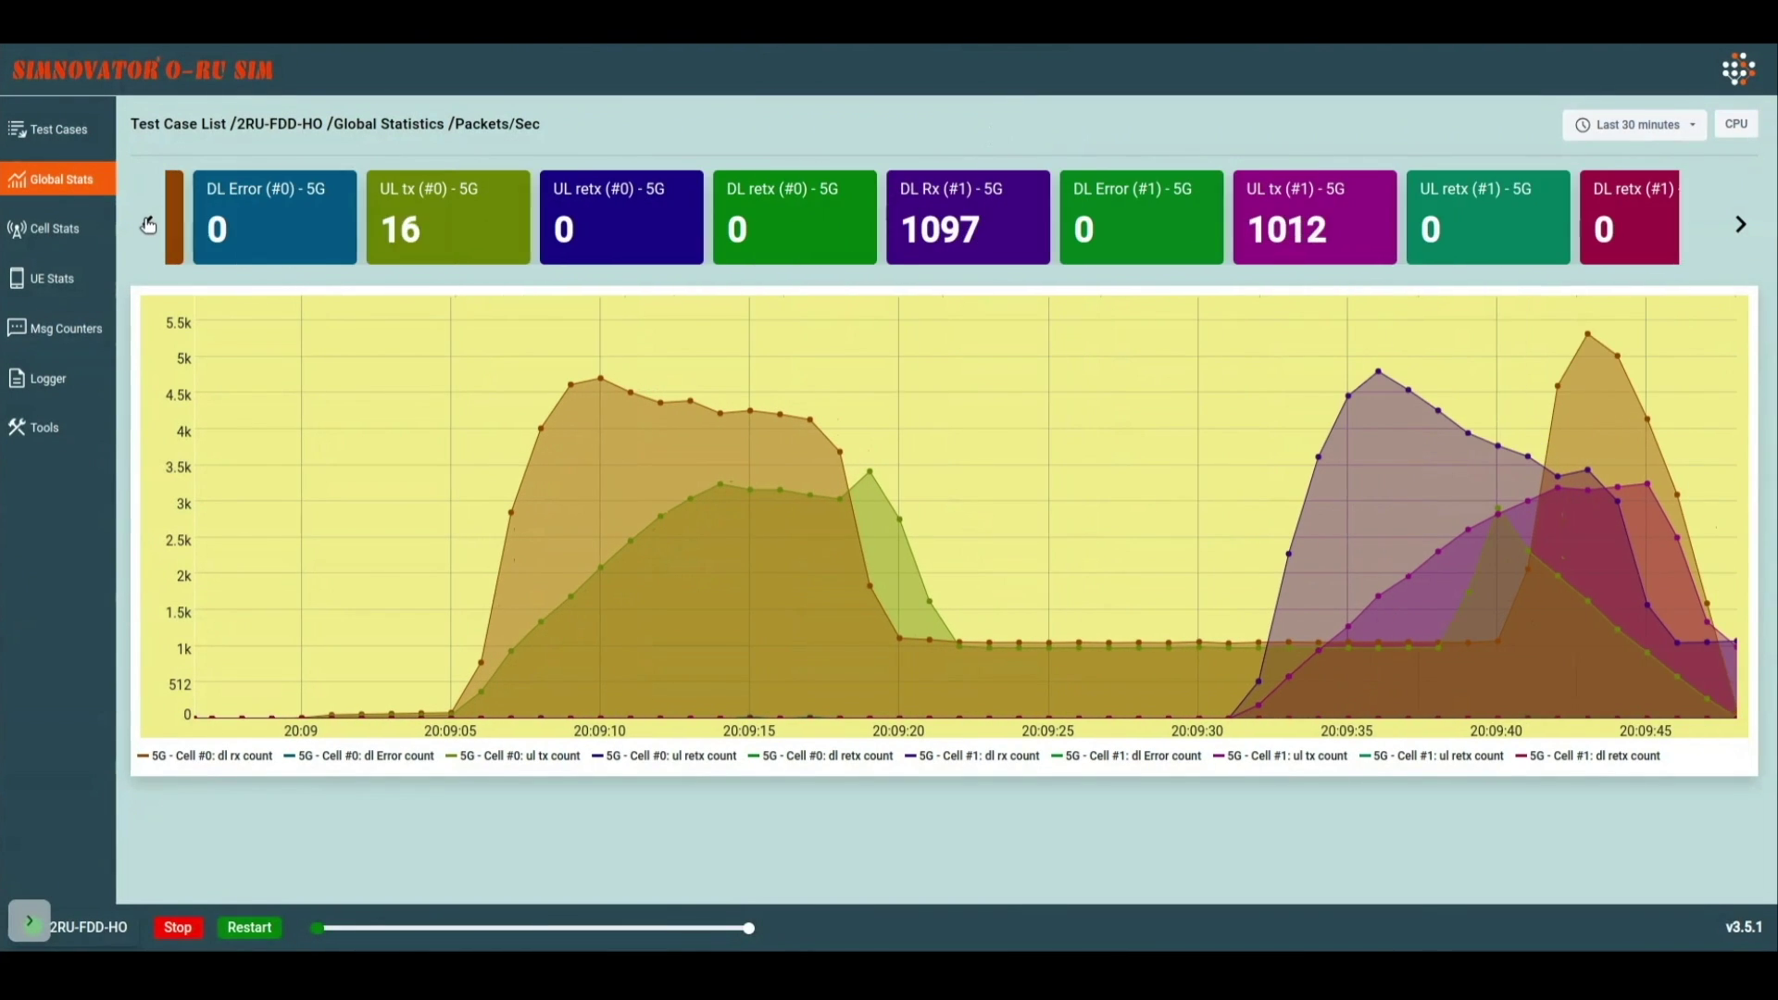
left_click(1739, 225)
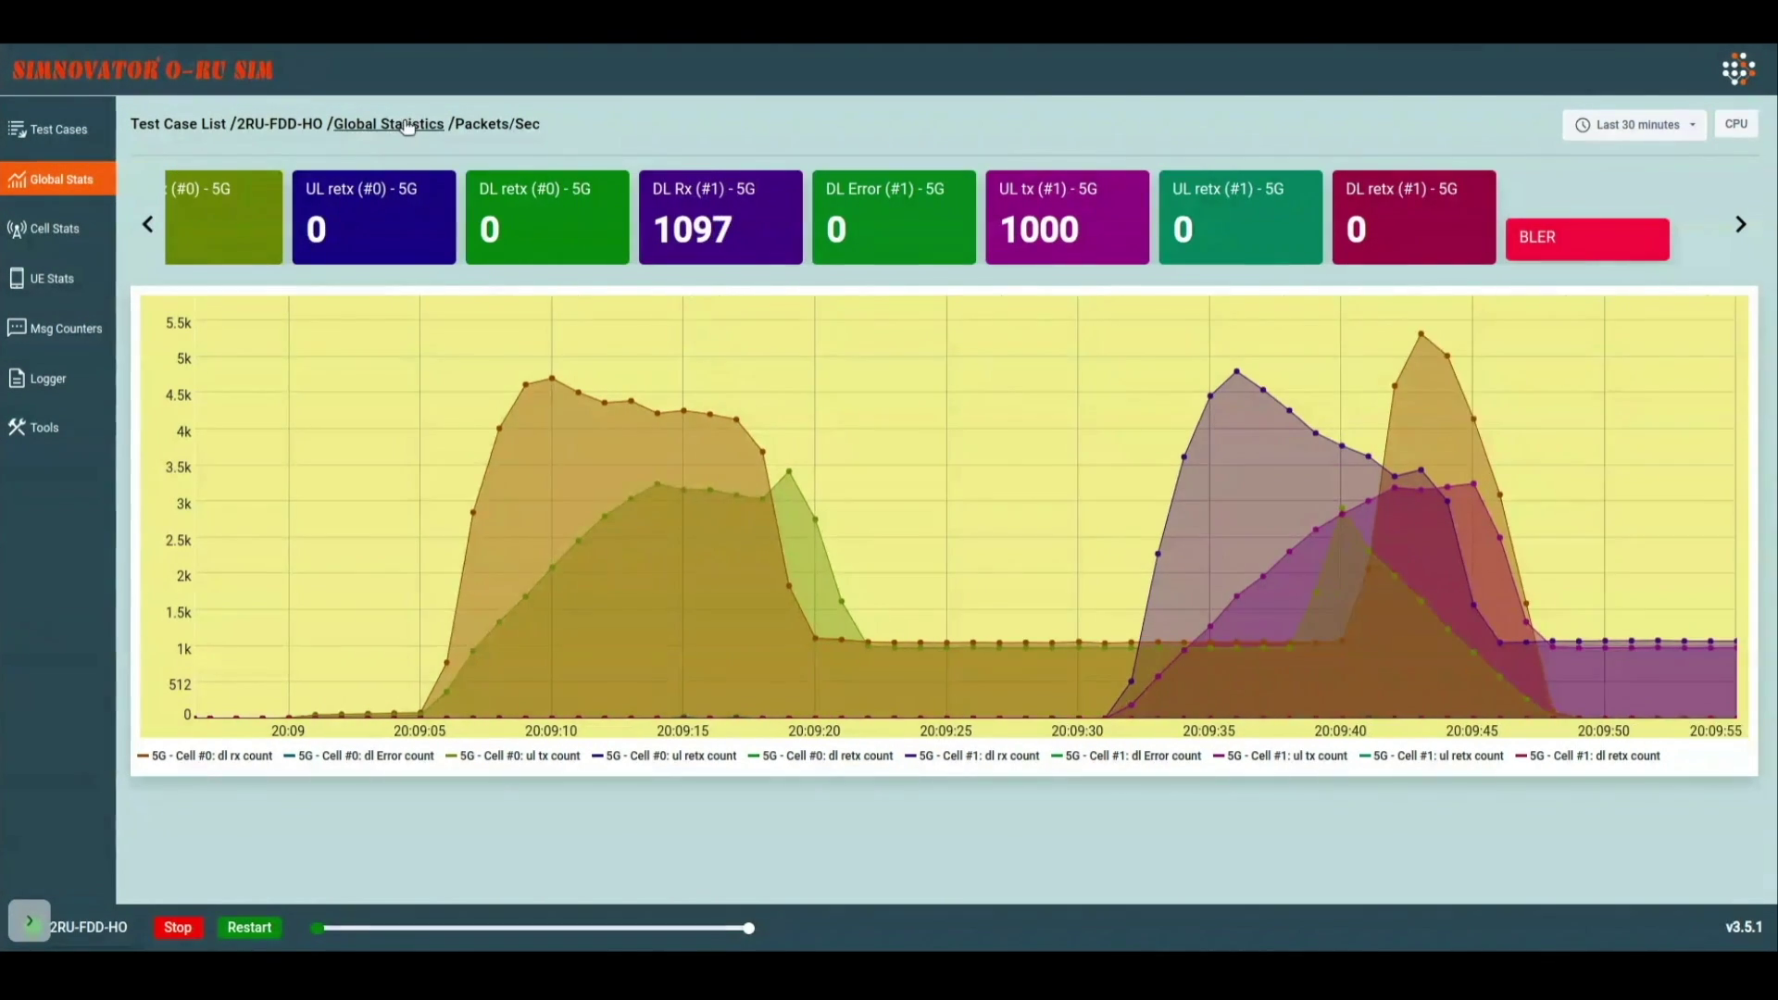
left_click(398, 124)
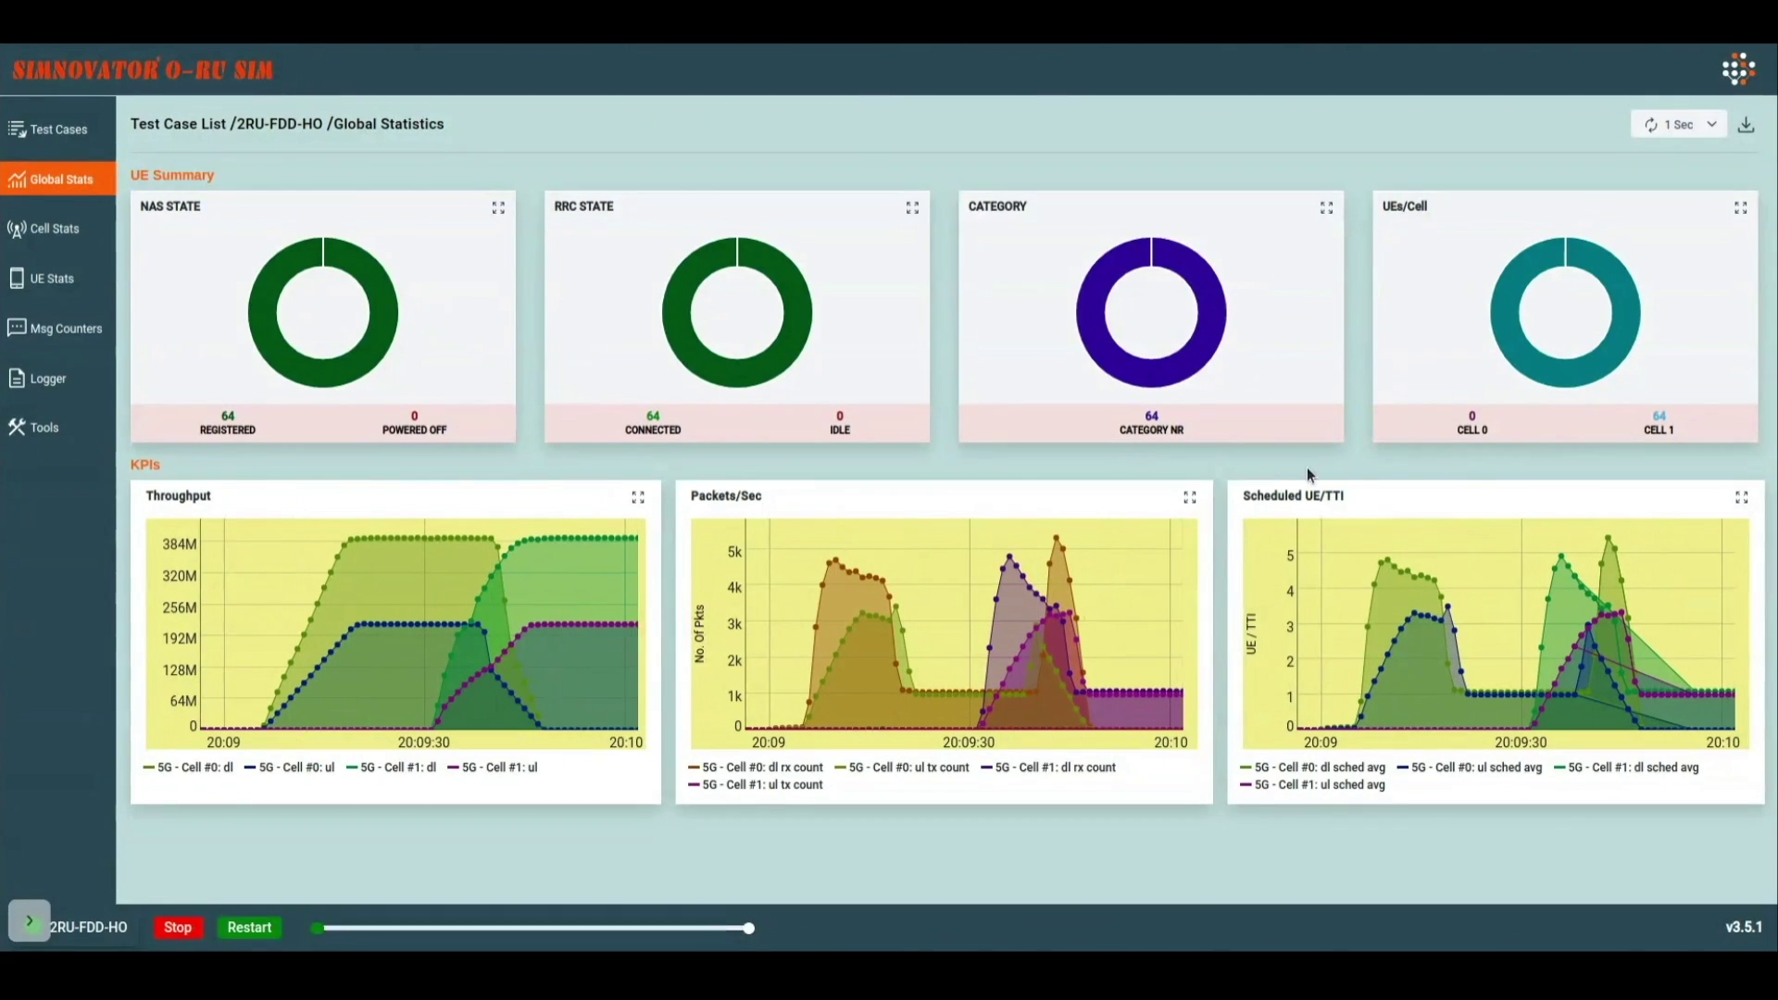
Look back and forth through the Packets/Sec counters of both cells once more and go back to Global Statistics.
left_click(176, 176)
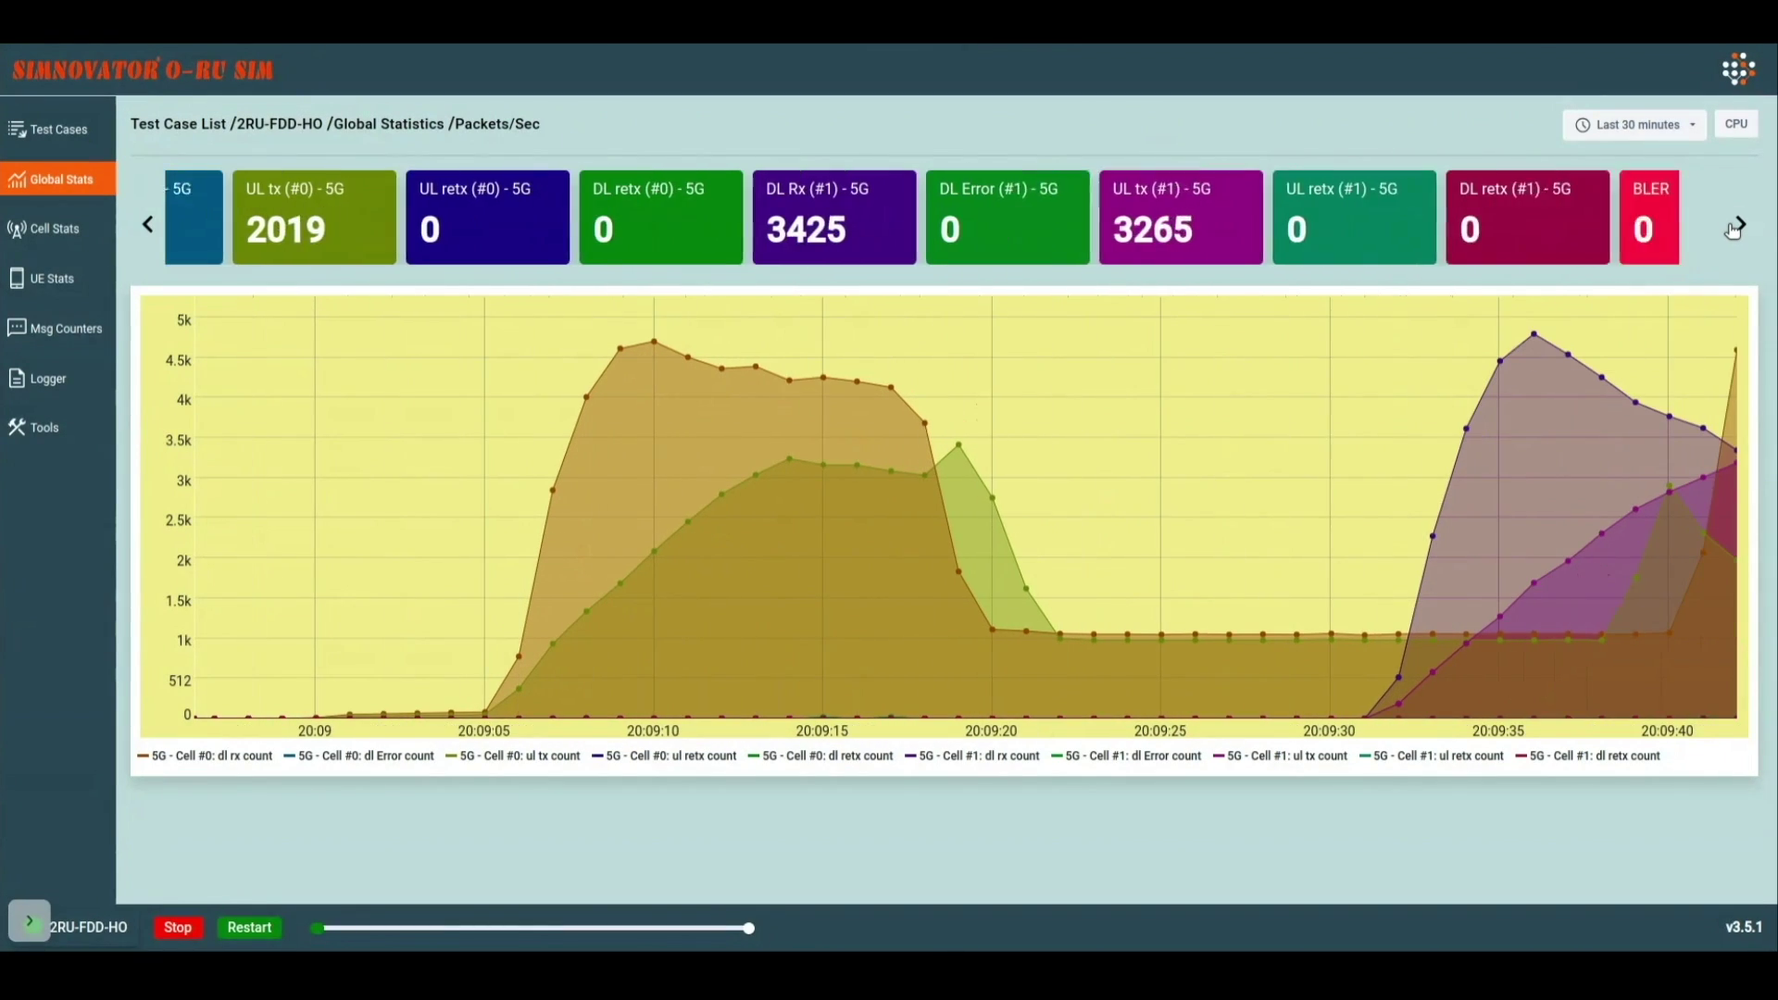
left_click(147, 224)
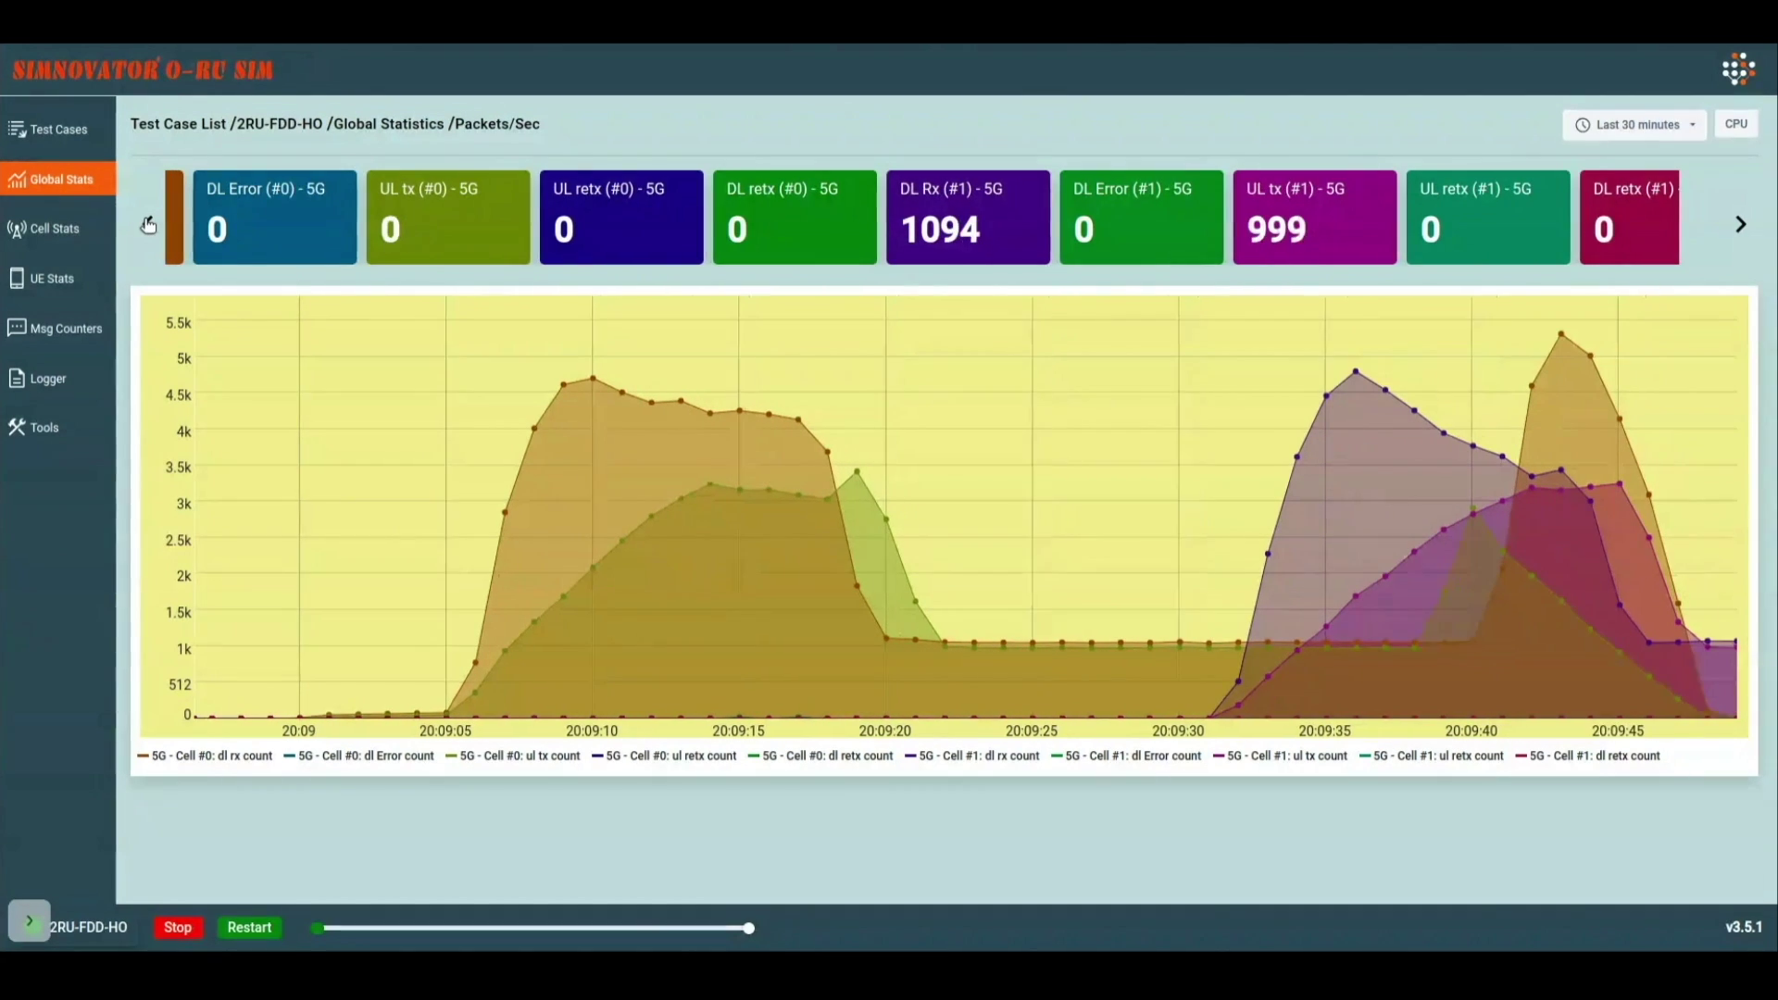
left_click(1740, 225)
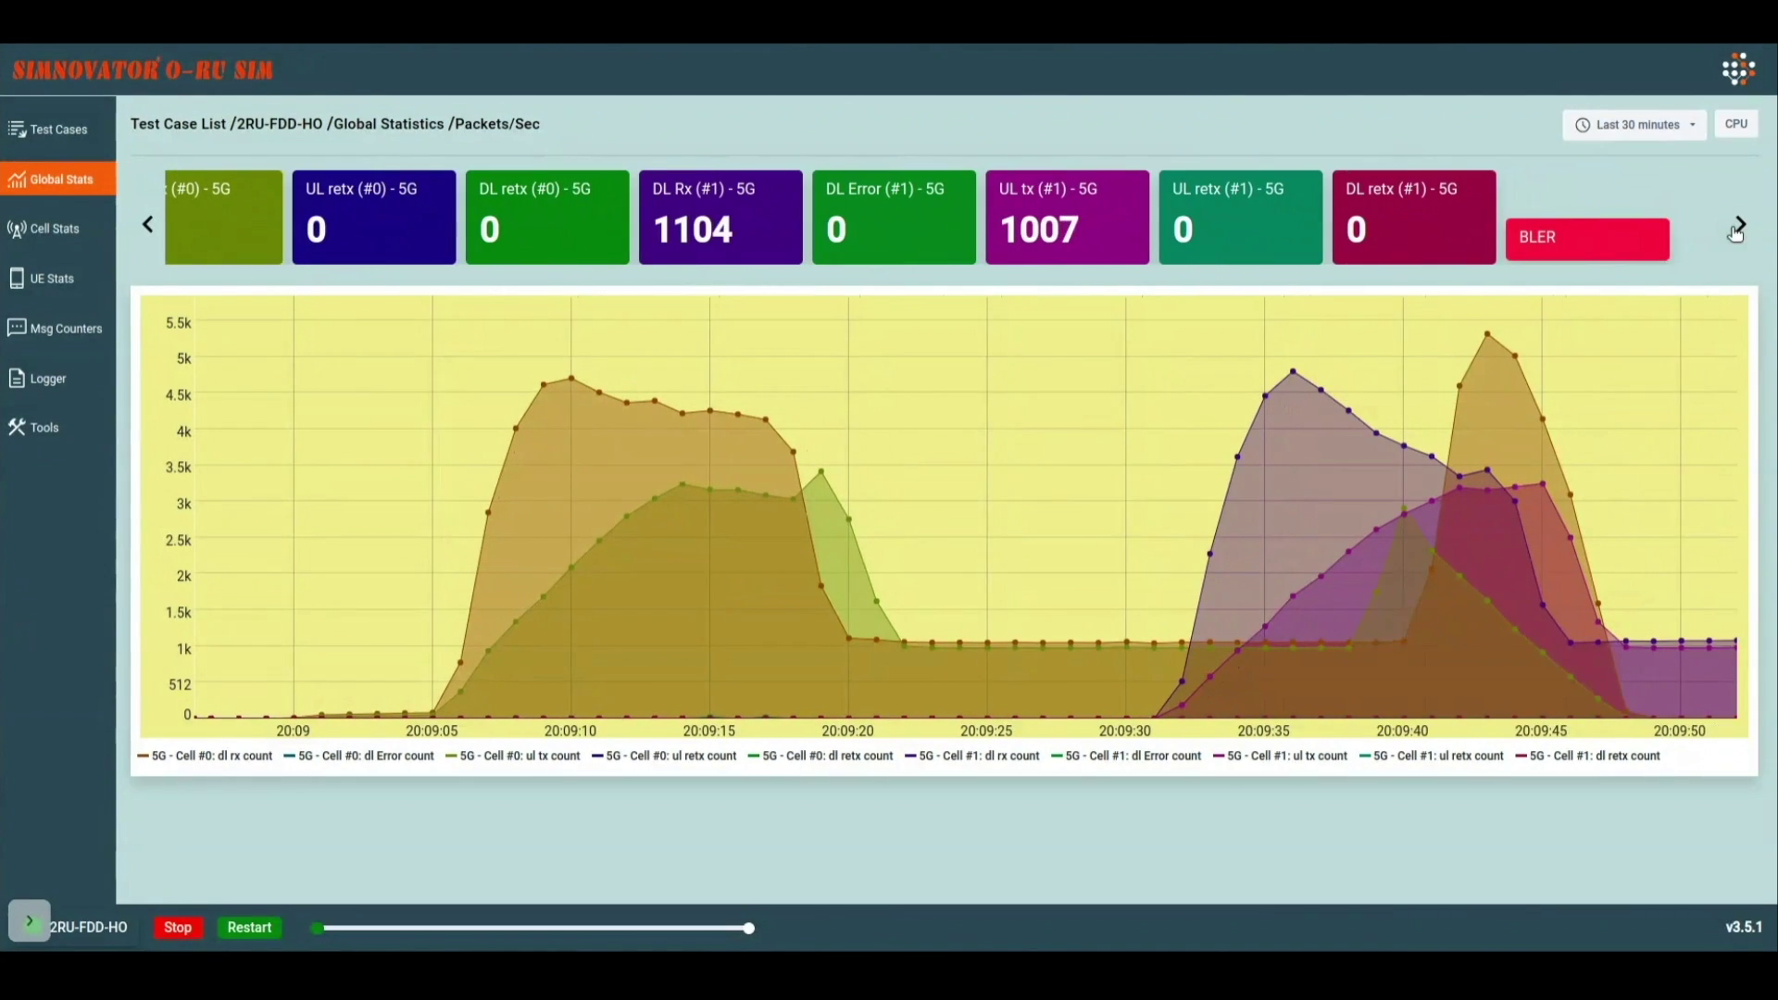
left_click(389, 125)
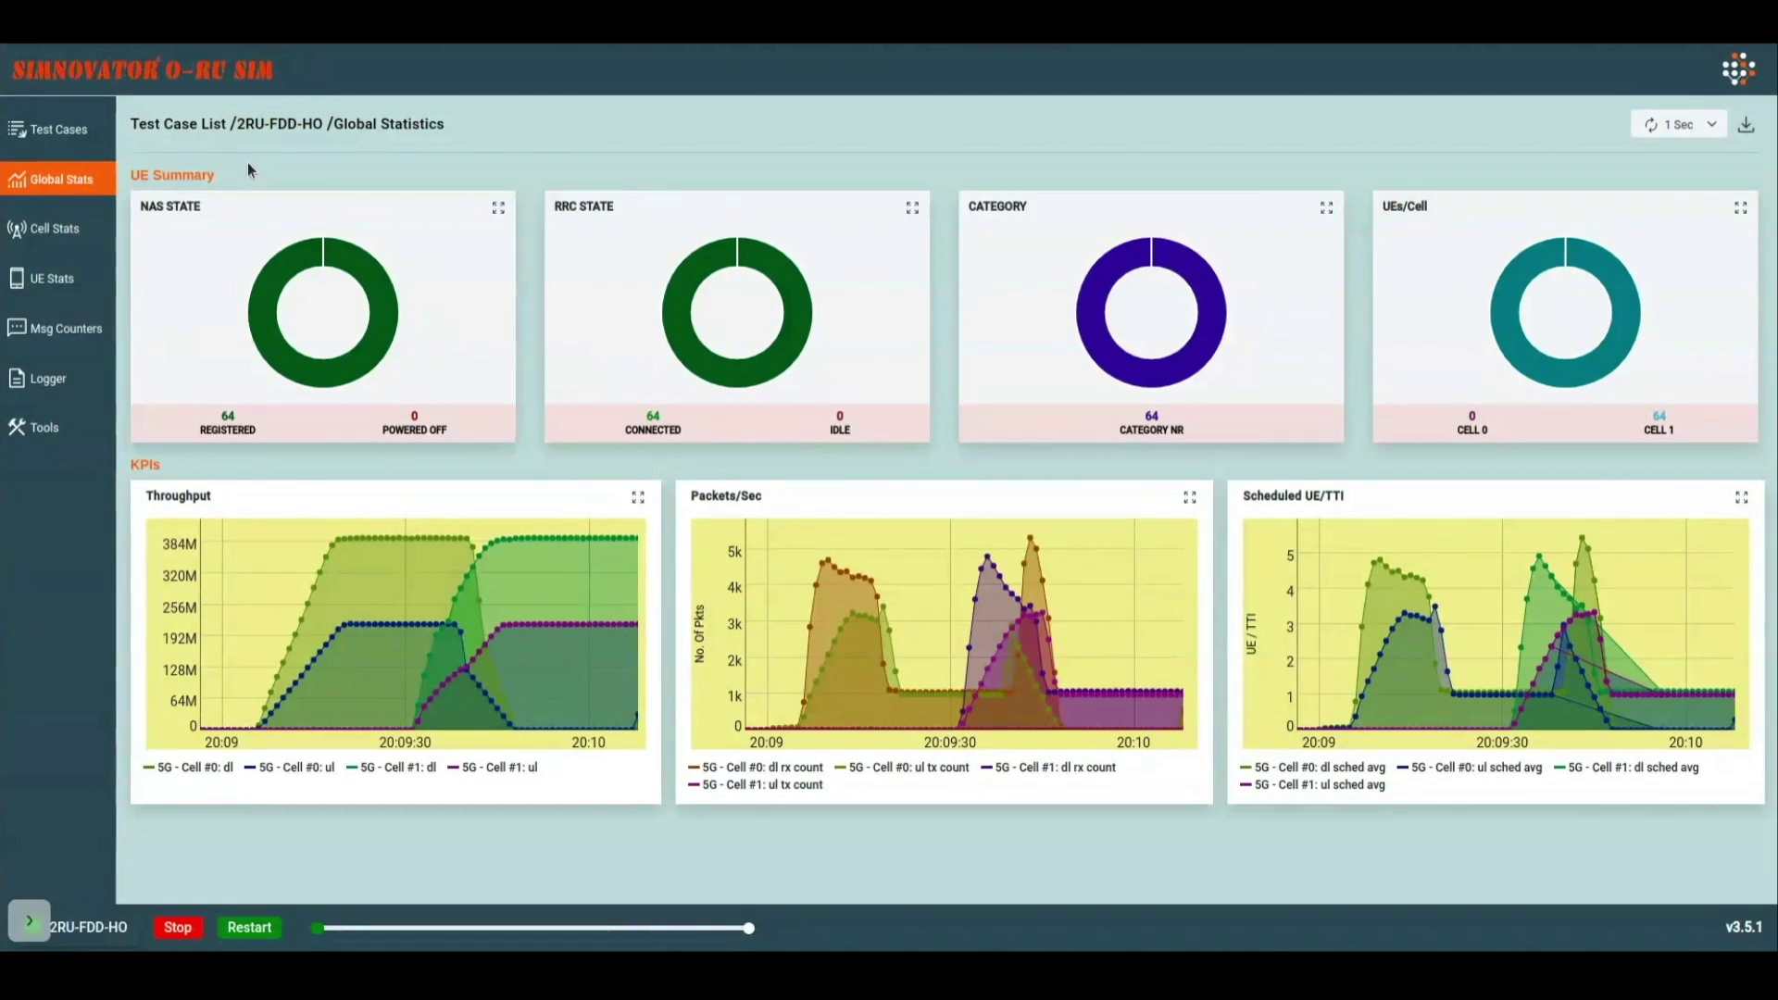
Open the cell statistics and examine the UE summary and charts of 5G Cell 0 and 5G Cell 1.
left_click(70, 242)
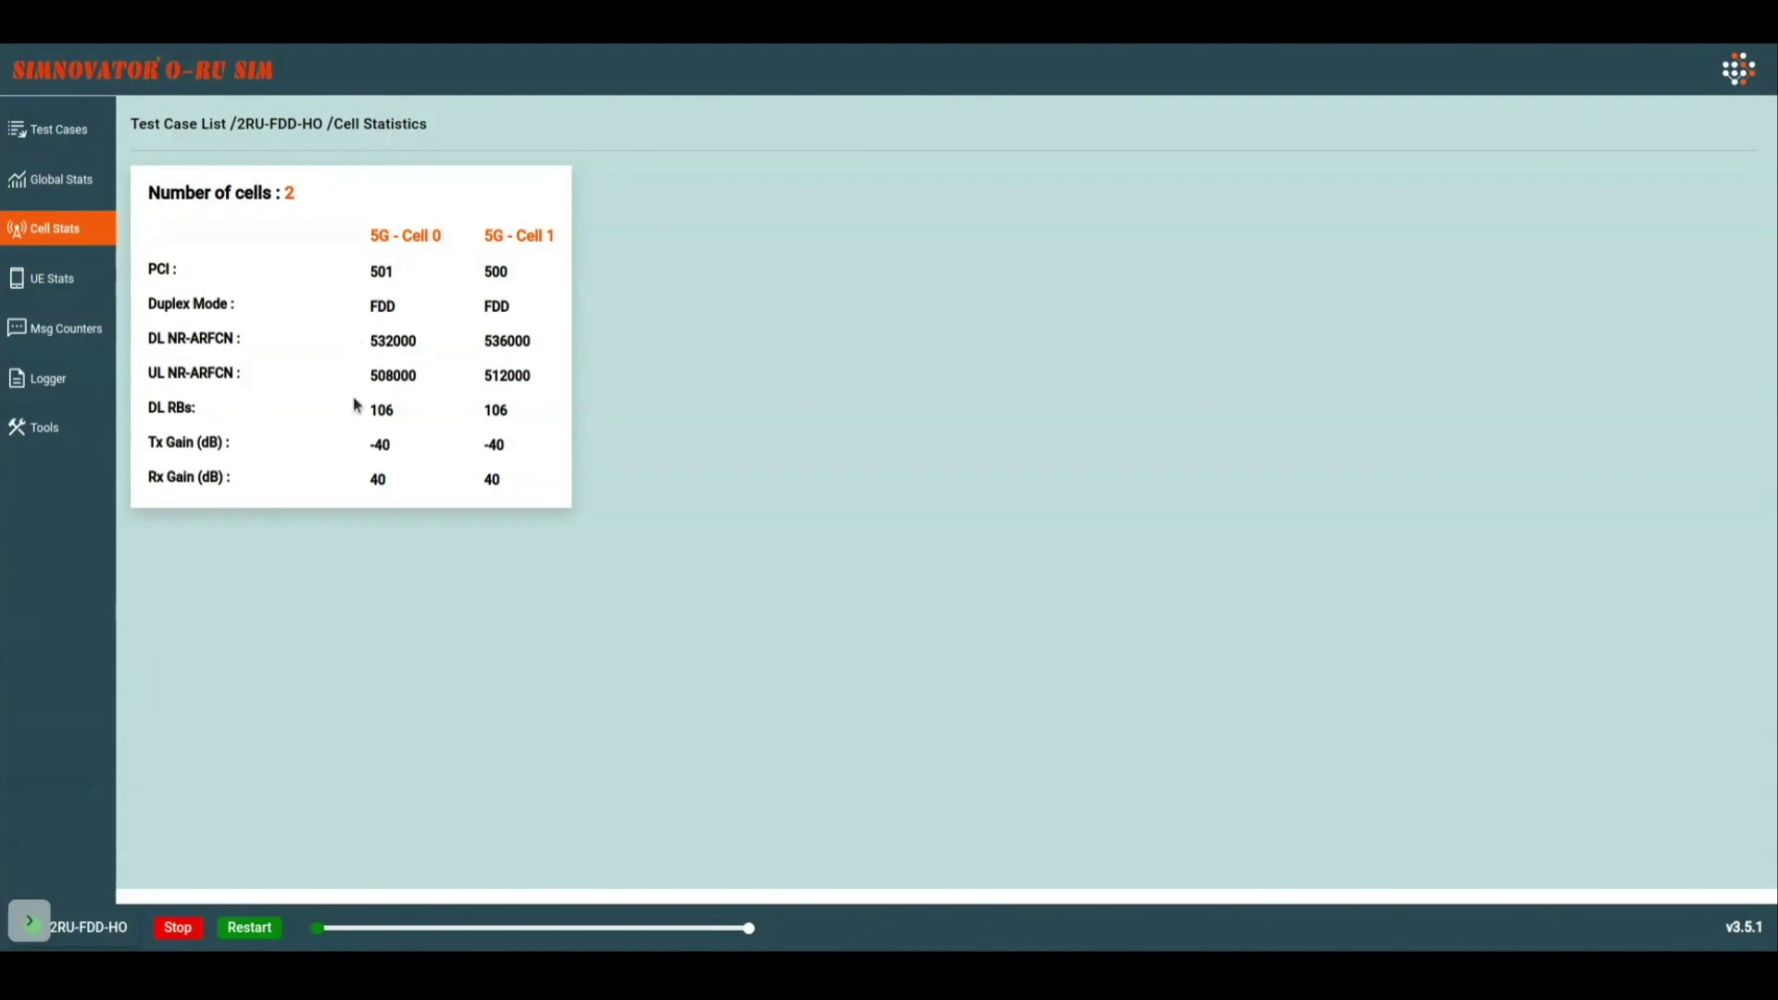
left_click(420, 237)
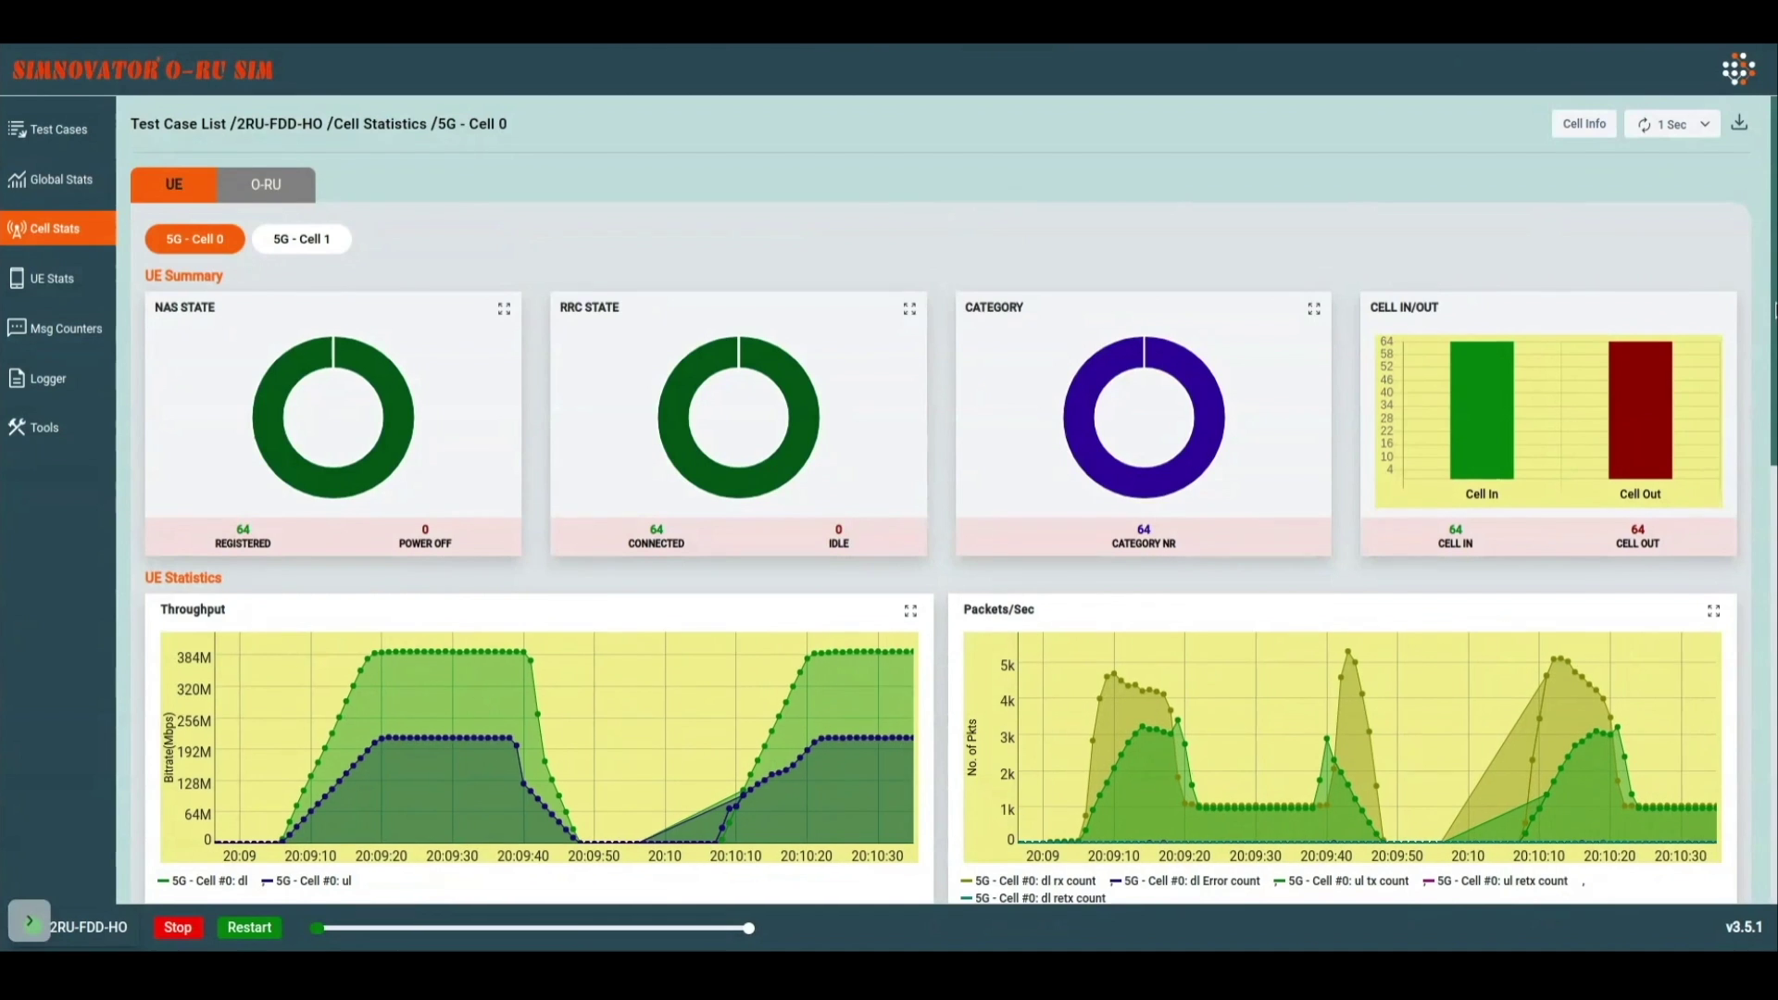
scroll(420, 243, "down", 1)
scroll(559, 233, "up", 1)
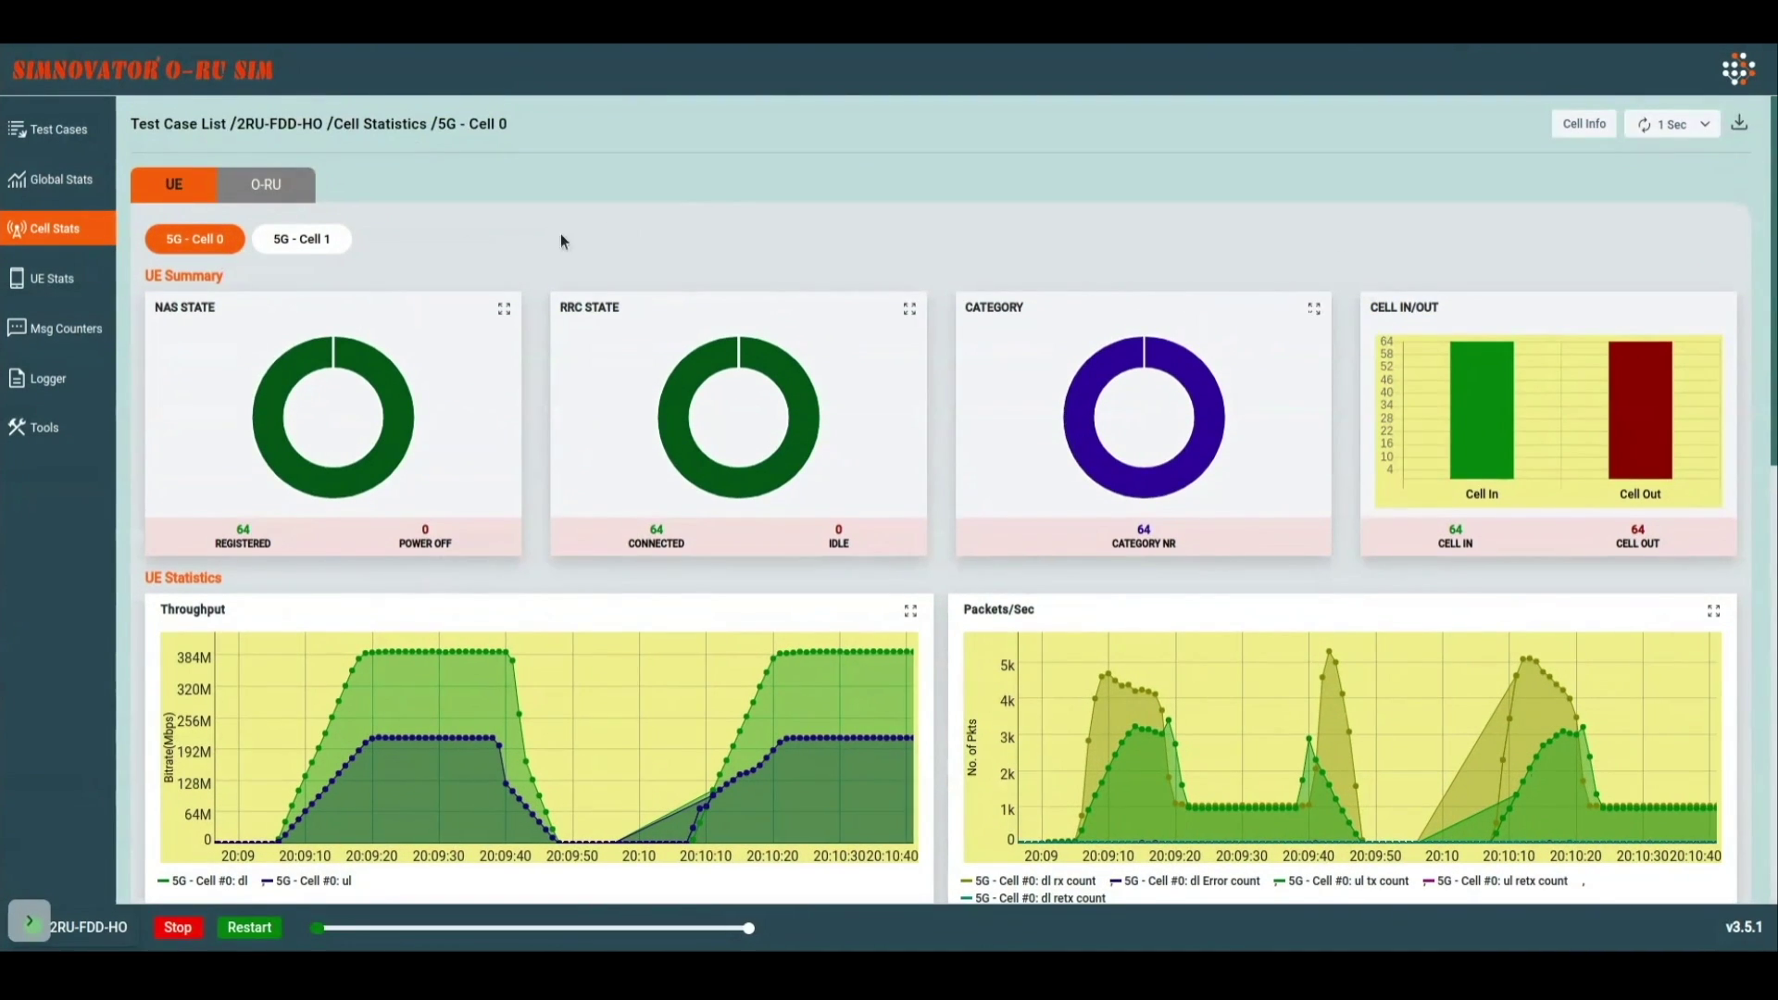
left_click(301, 238)
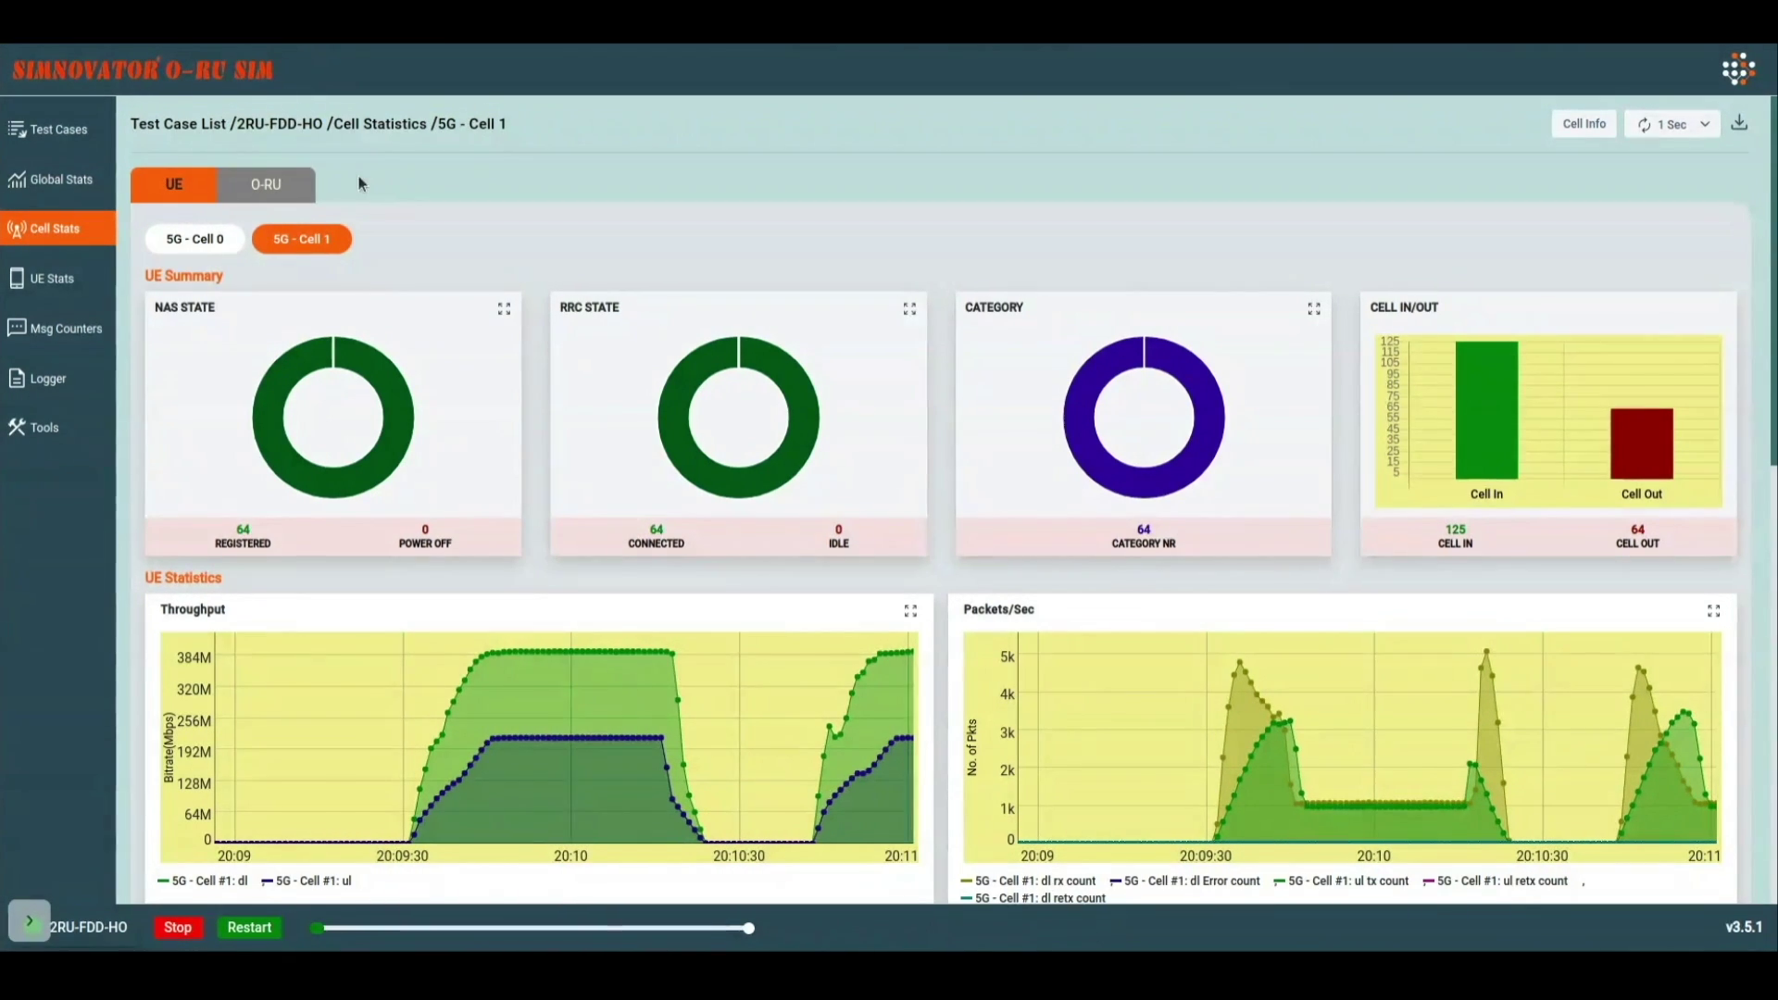
Show the O-RU statistics and examine O-RU #0's fronthaul charts and its Counters & KPIs table.
left_click(289, 192)
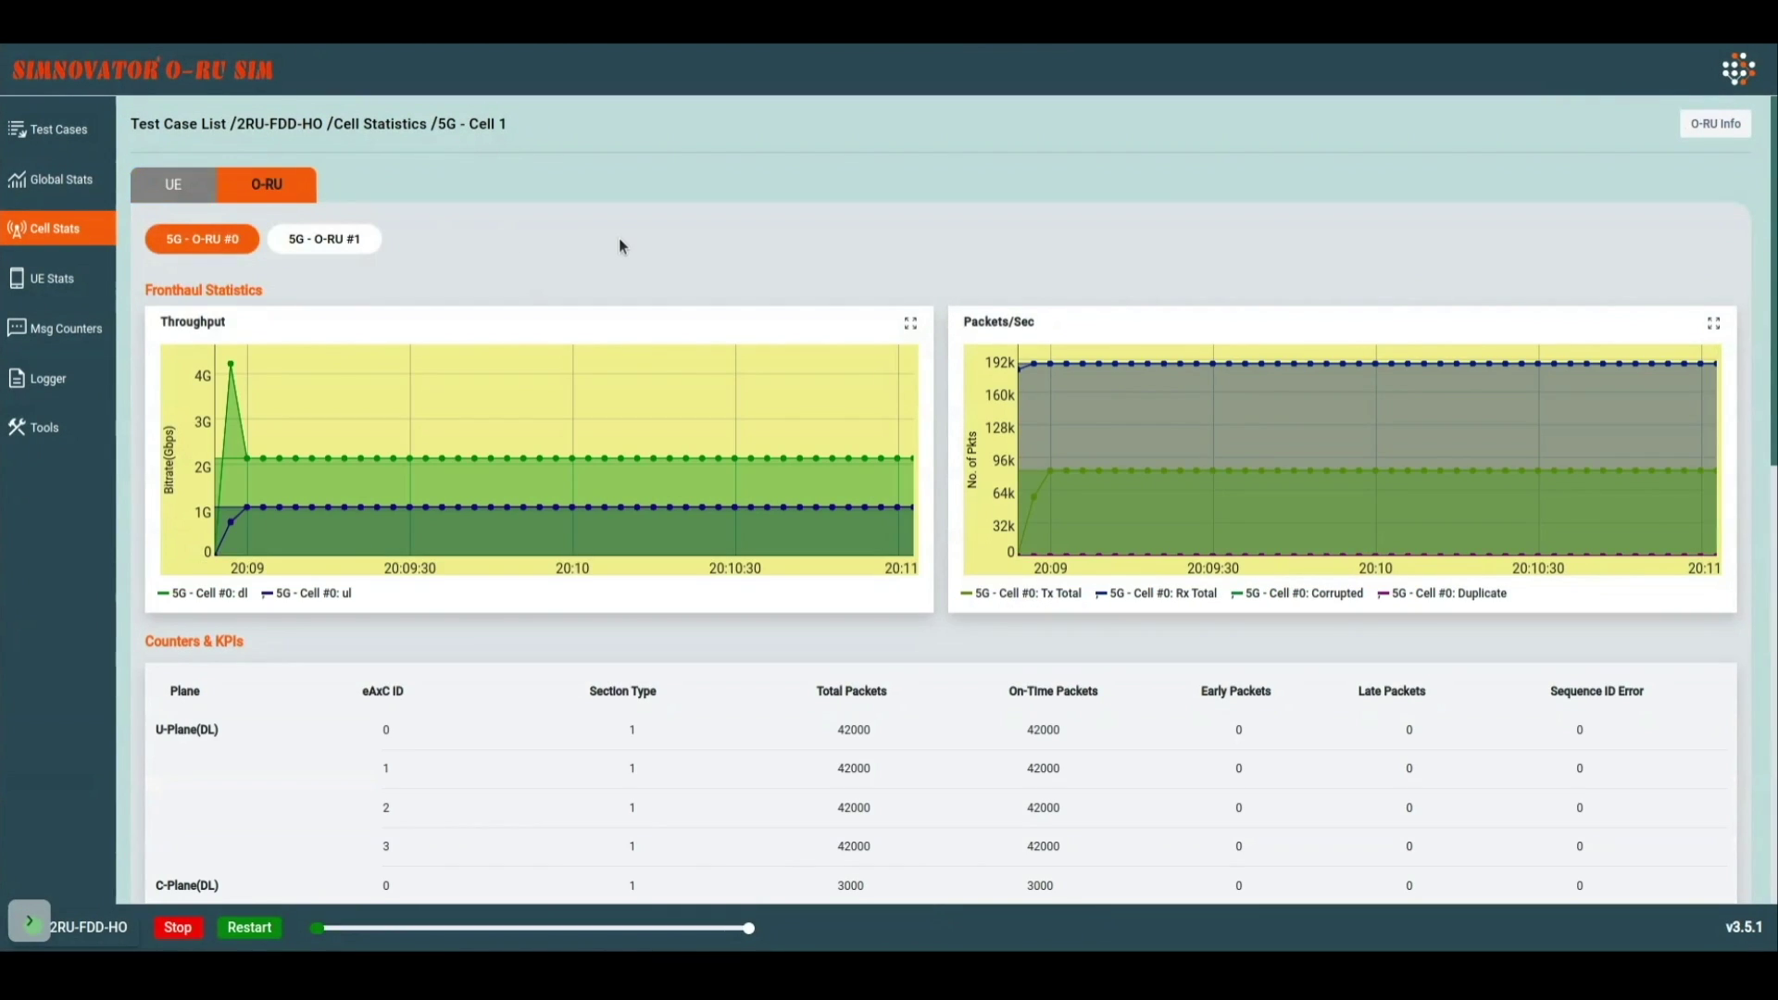
scroll(1774, 310, "down", 1)
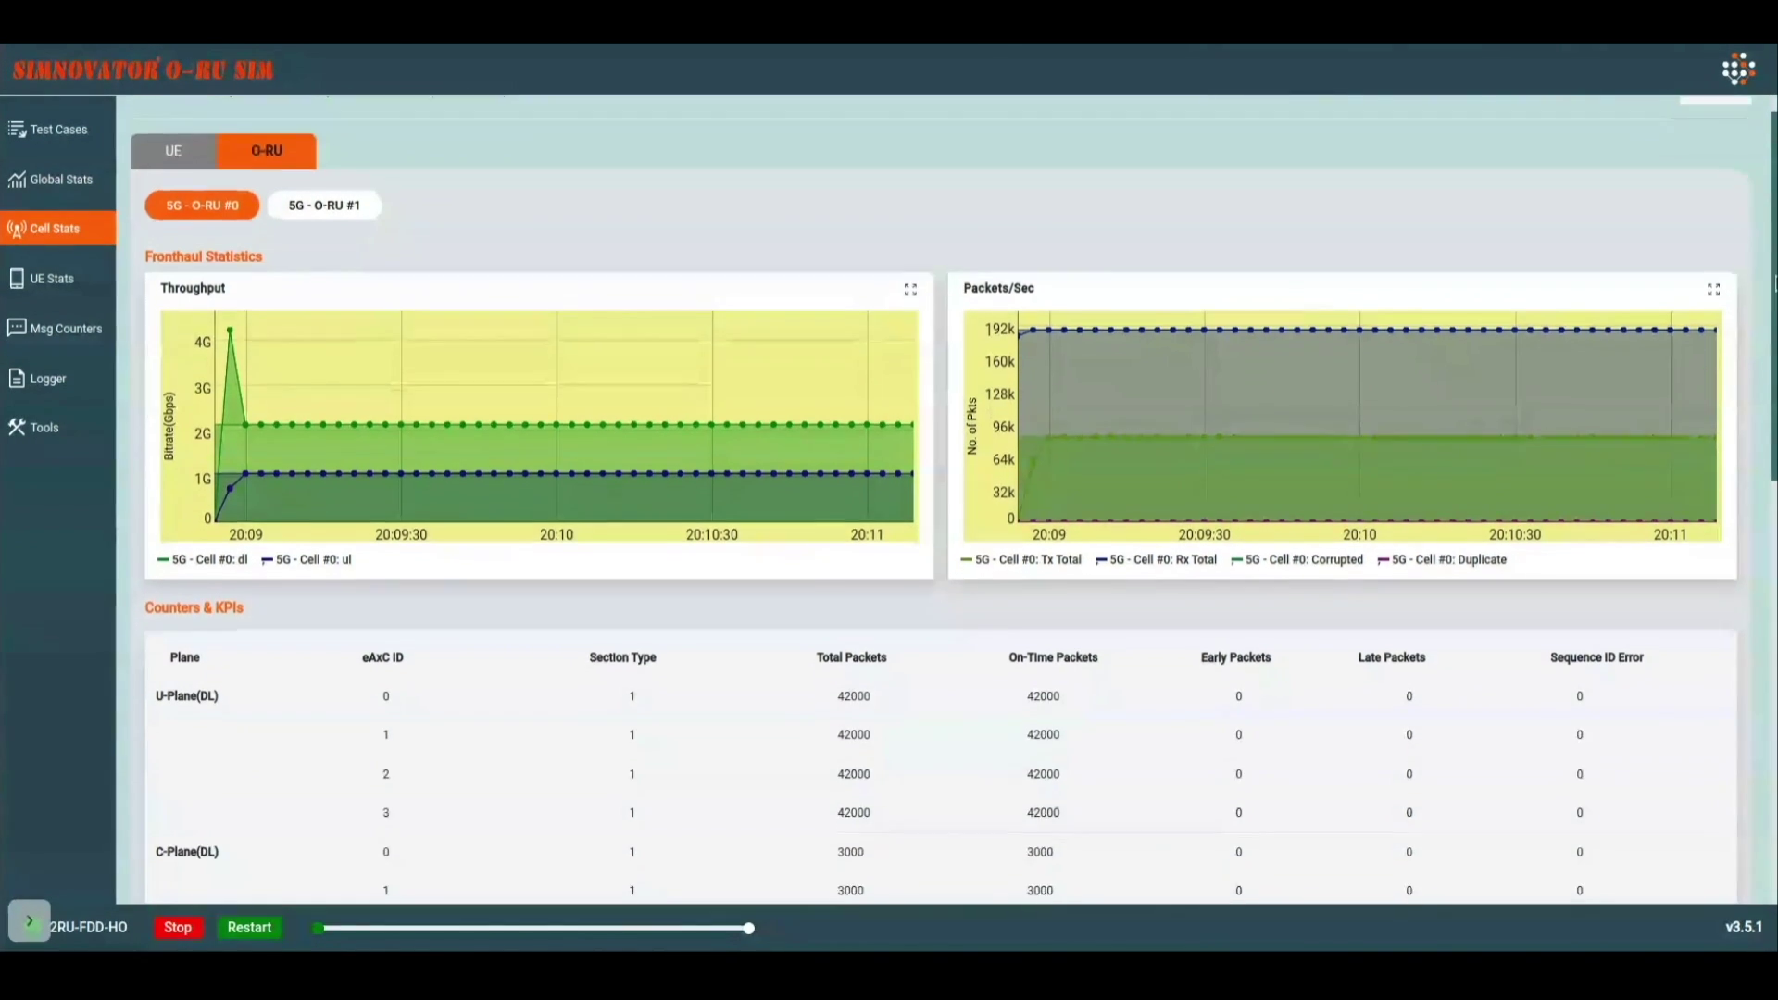
scroll(1773, 311, "down", 1)
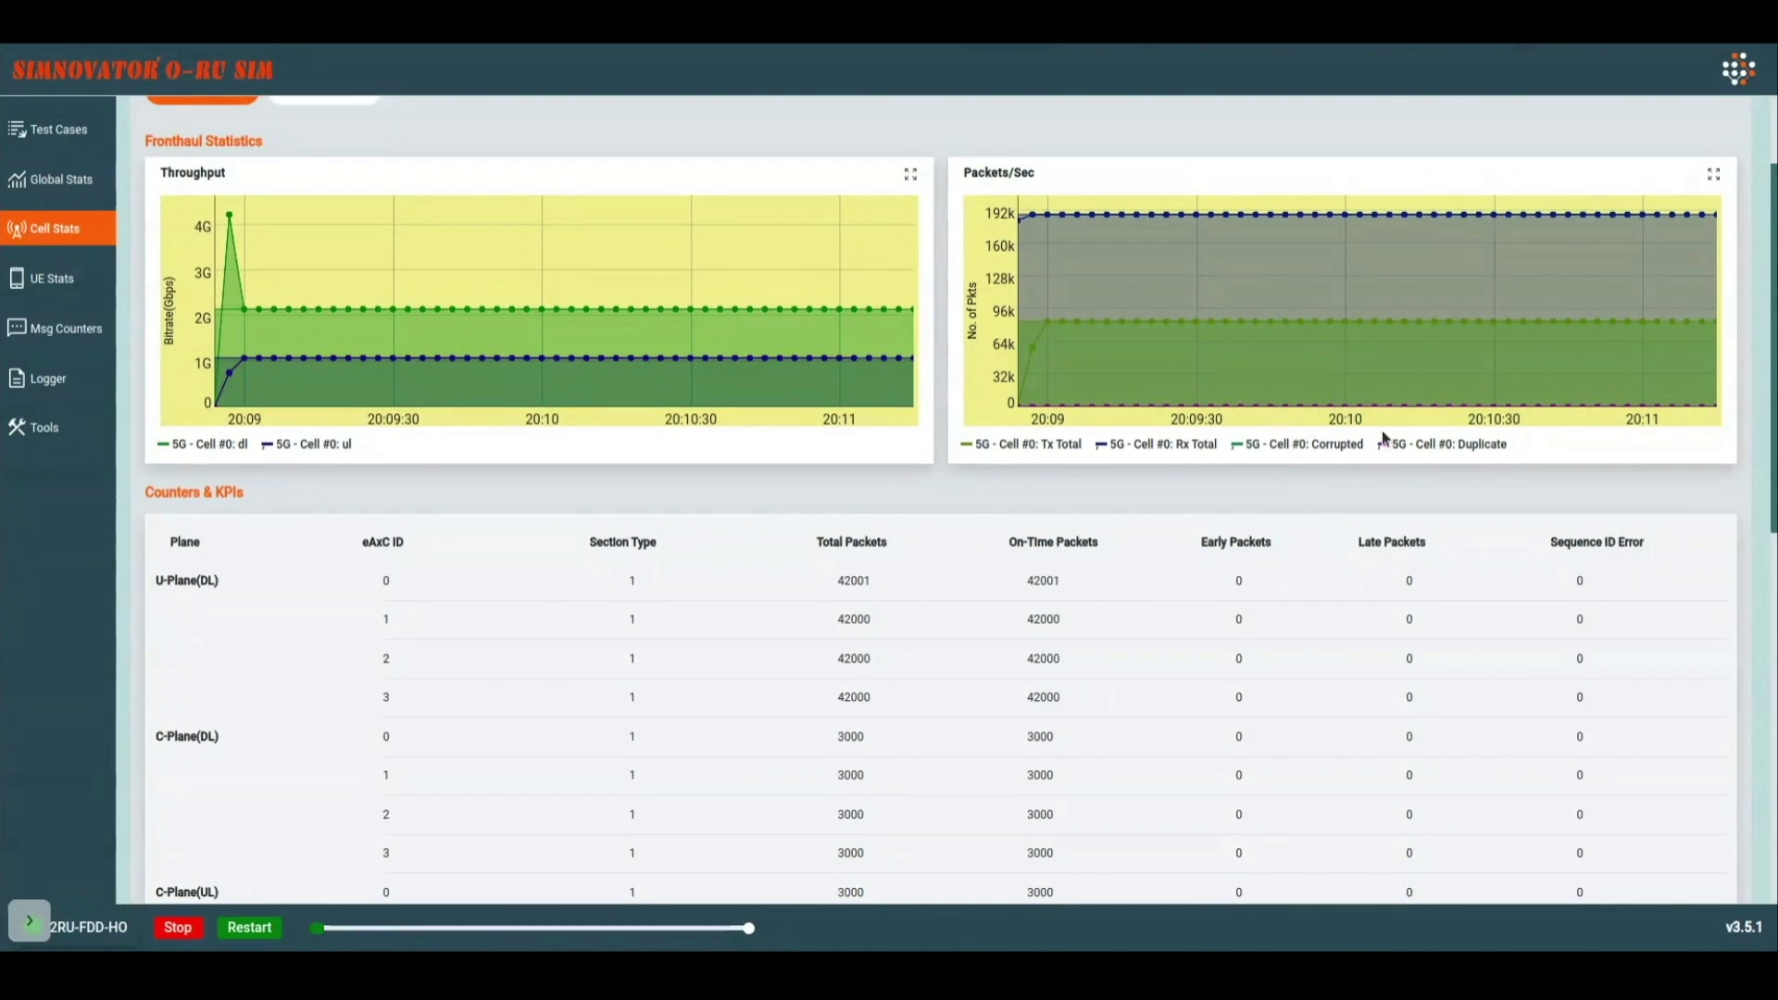
scroll(1774, 341, "down", 3)
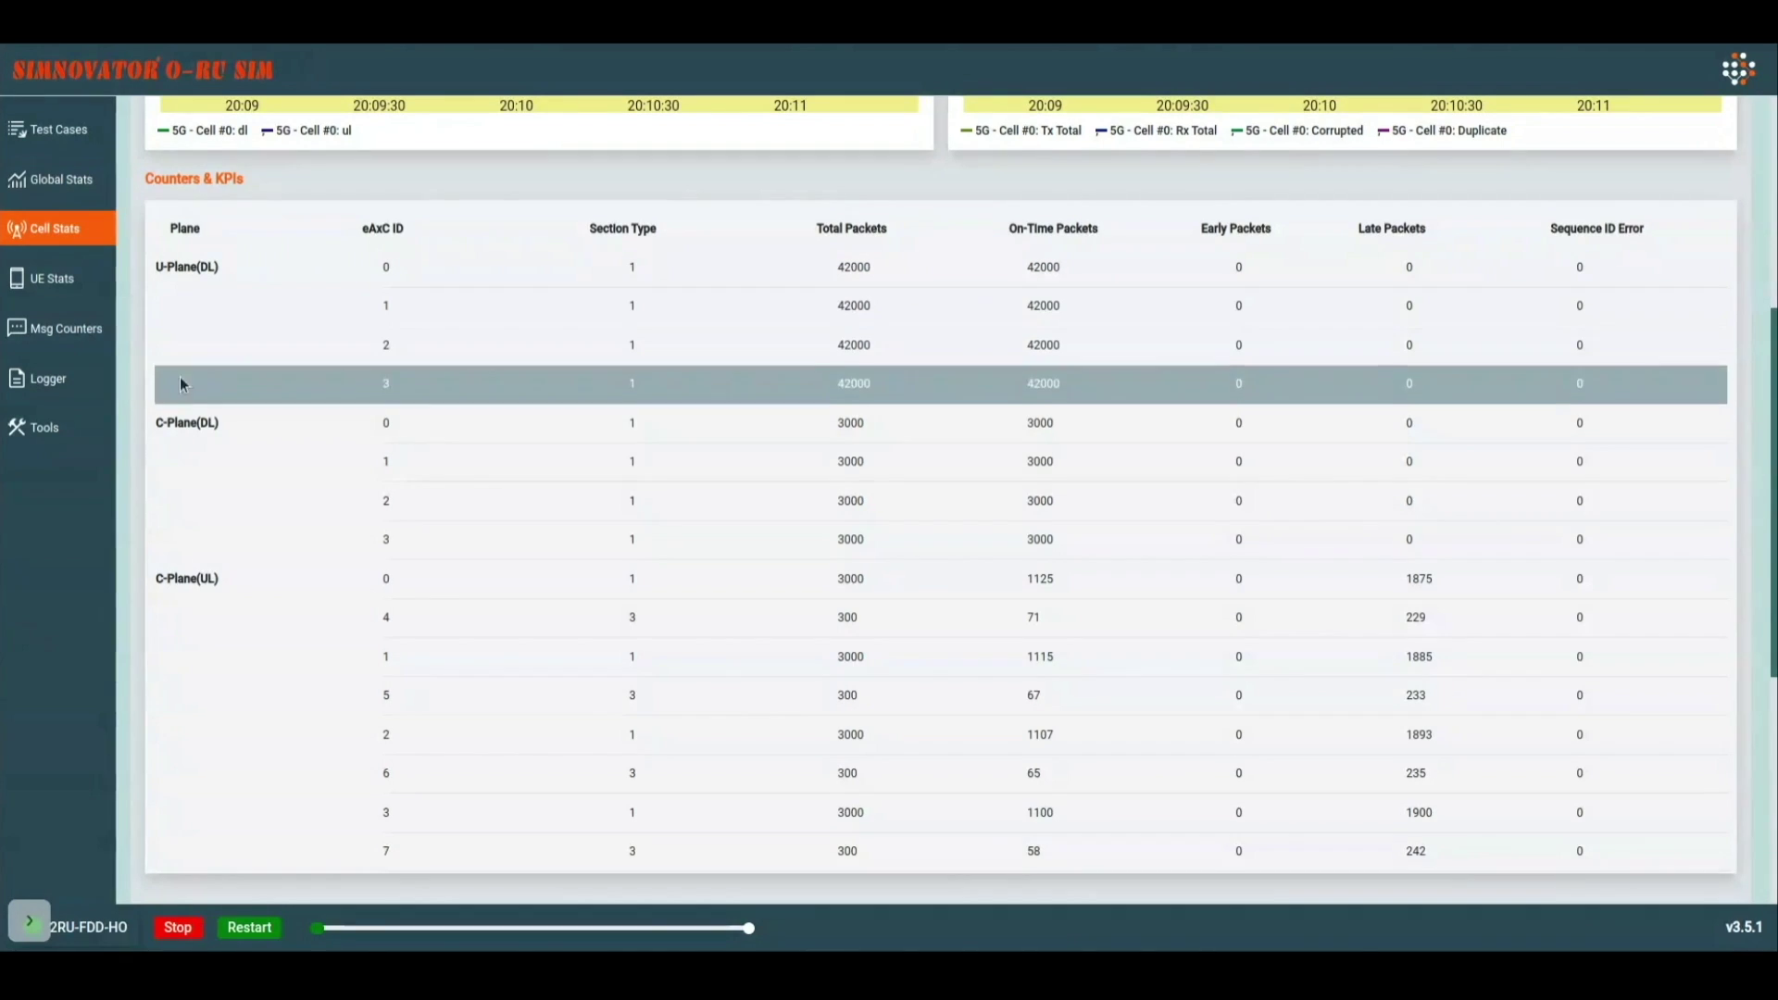
scroll(649, 464, "up", 2)
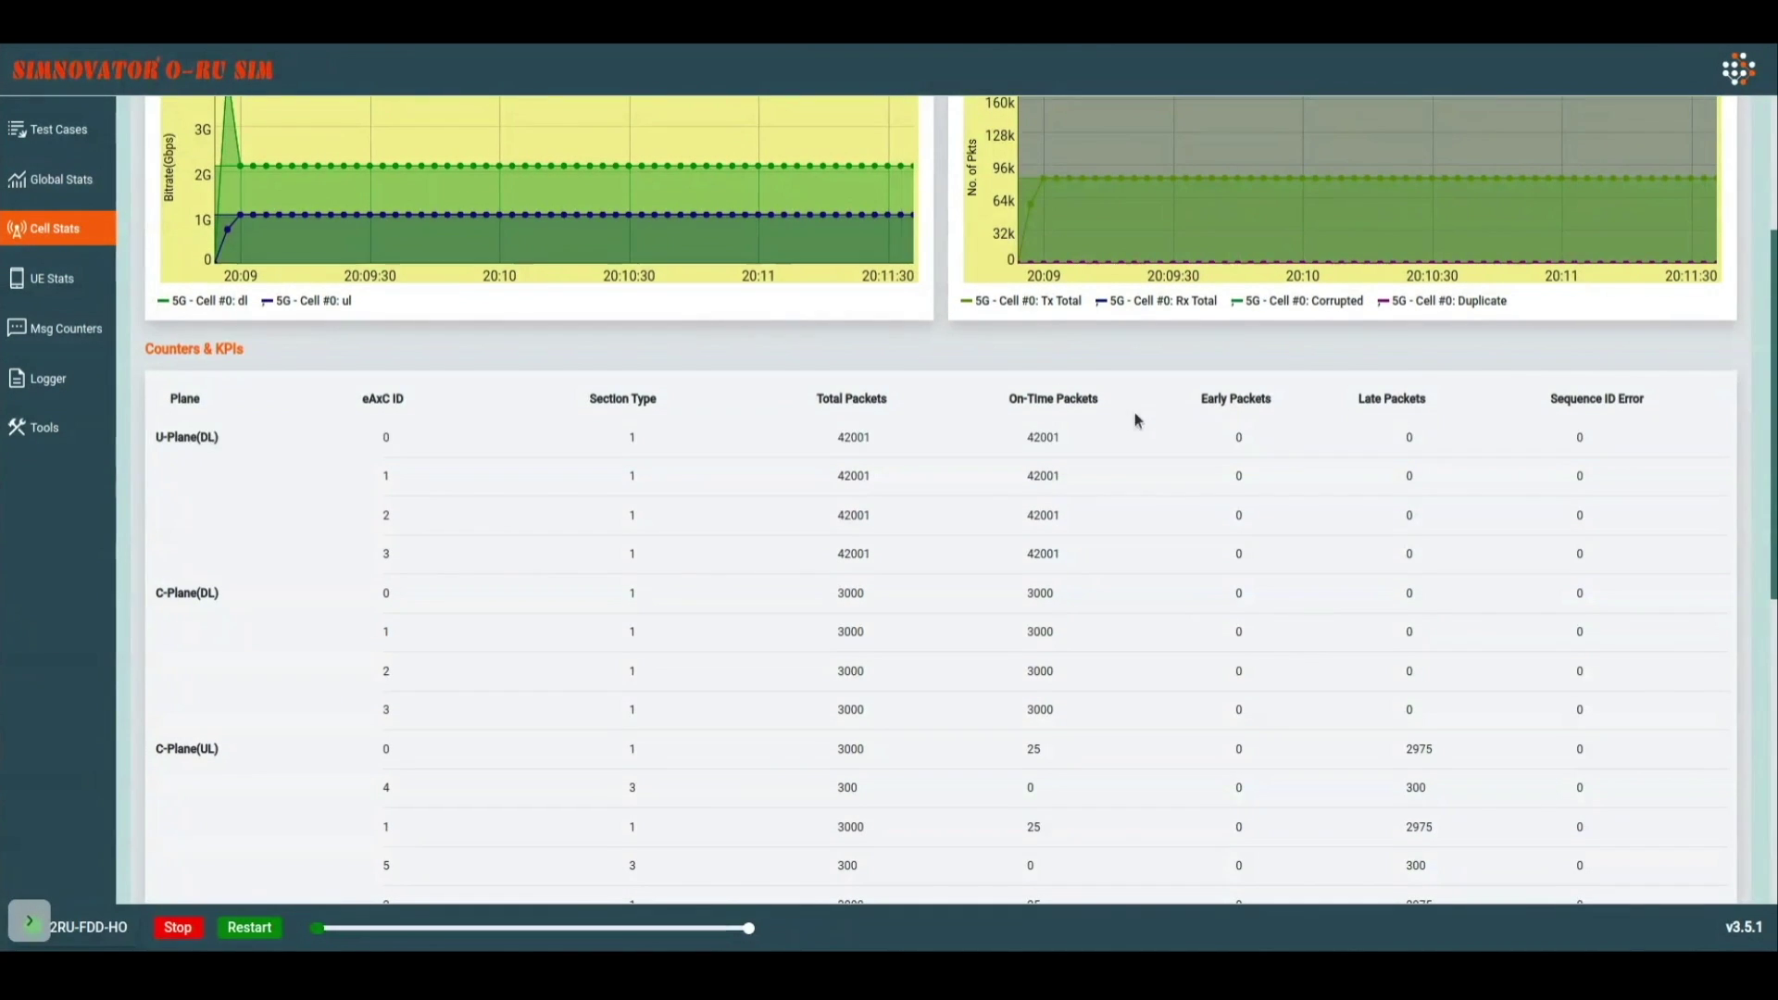
Show the statistics of 5G O-RU #1 and examine its fronthaul charts and the Counters & KPIs table down to C-Plane(UL).
scroll(463, 243, "up", 3)
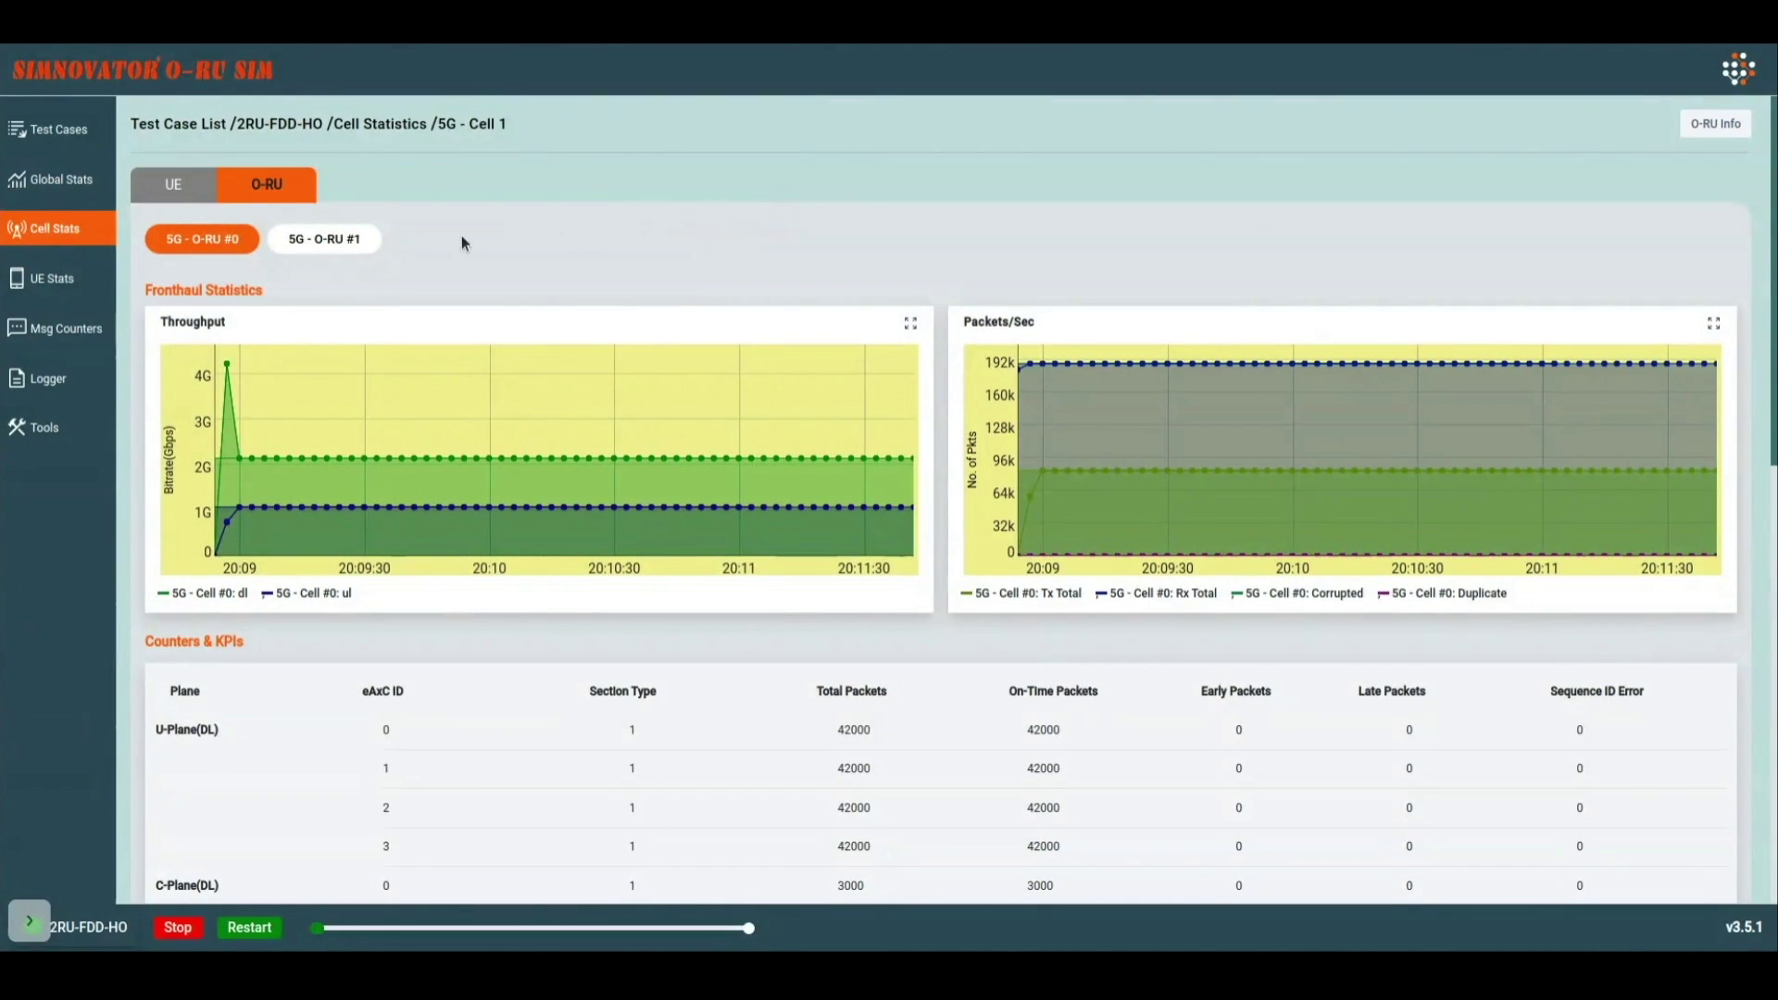
left_click(343, 241)
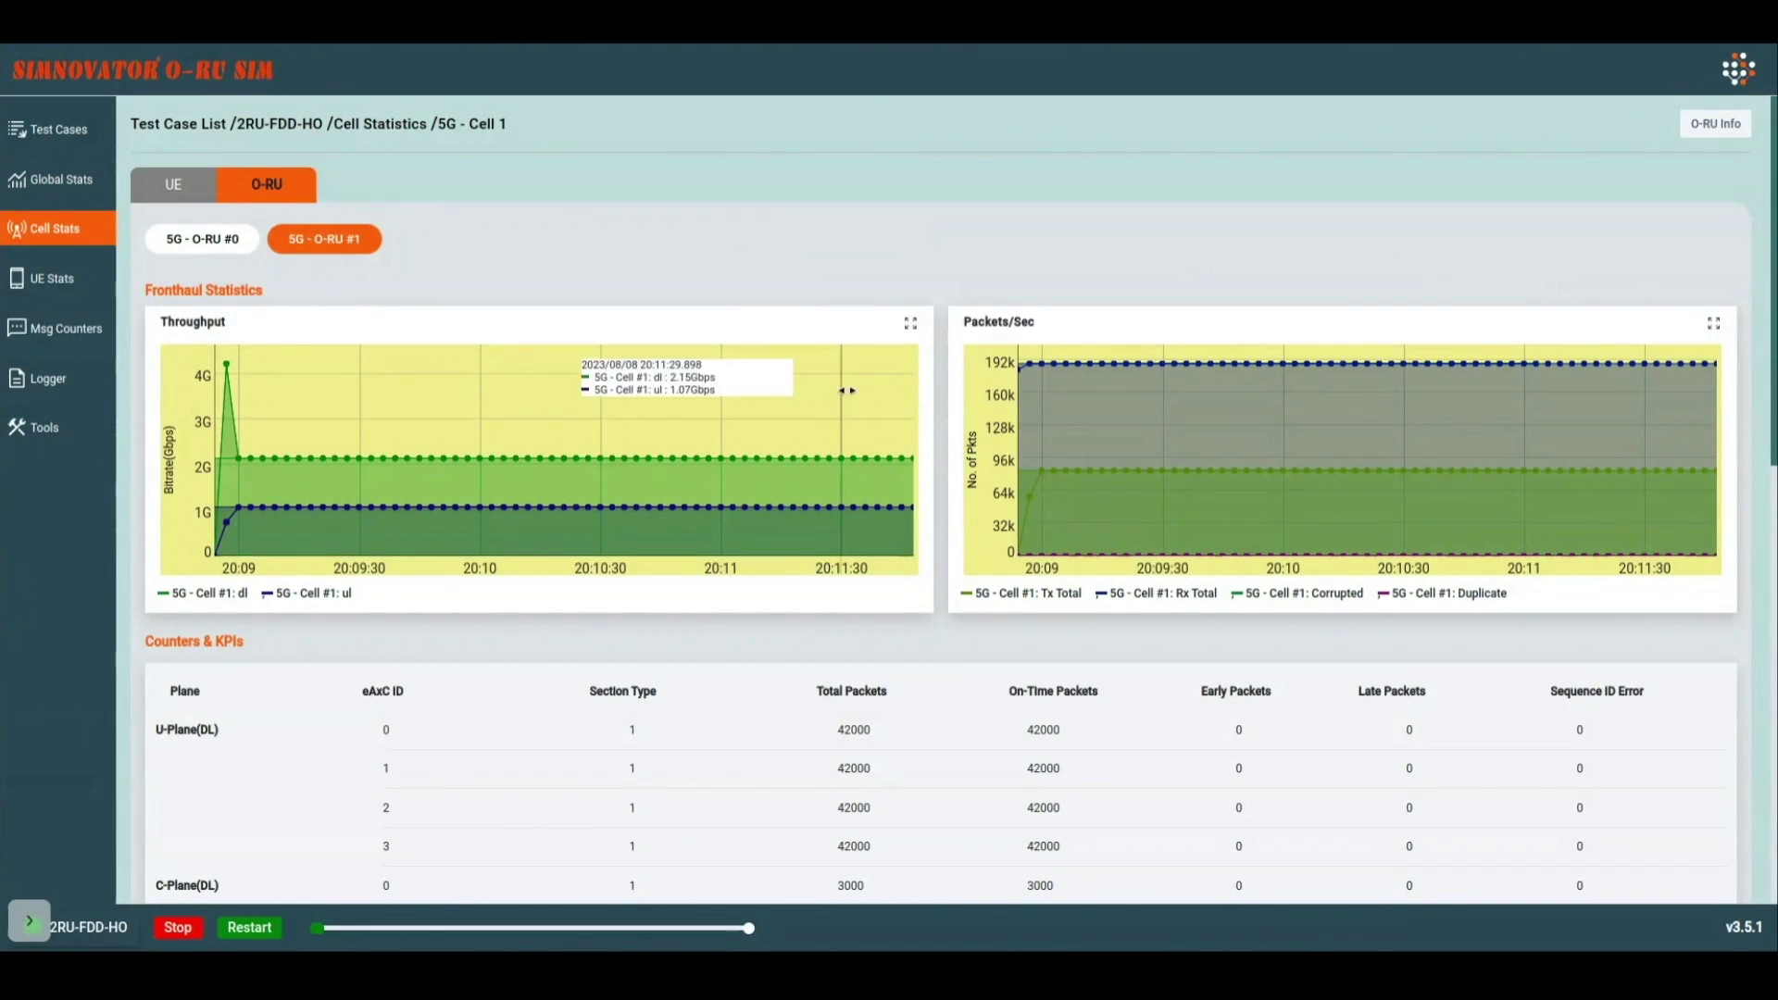
left_click_drag(1775, 301, 1774, 522)
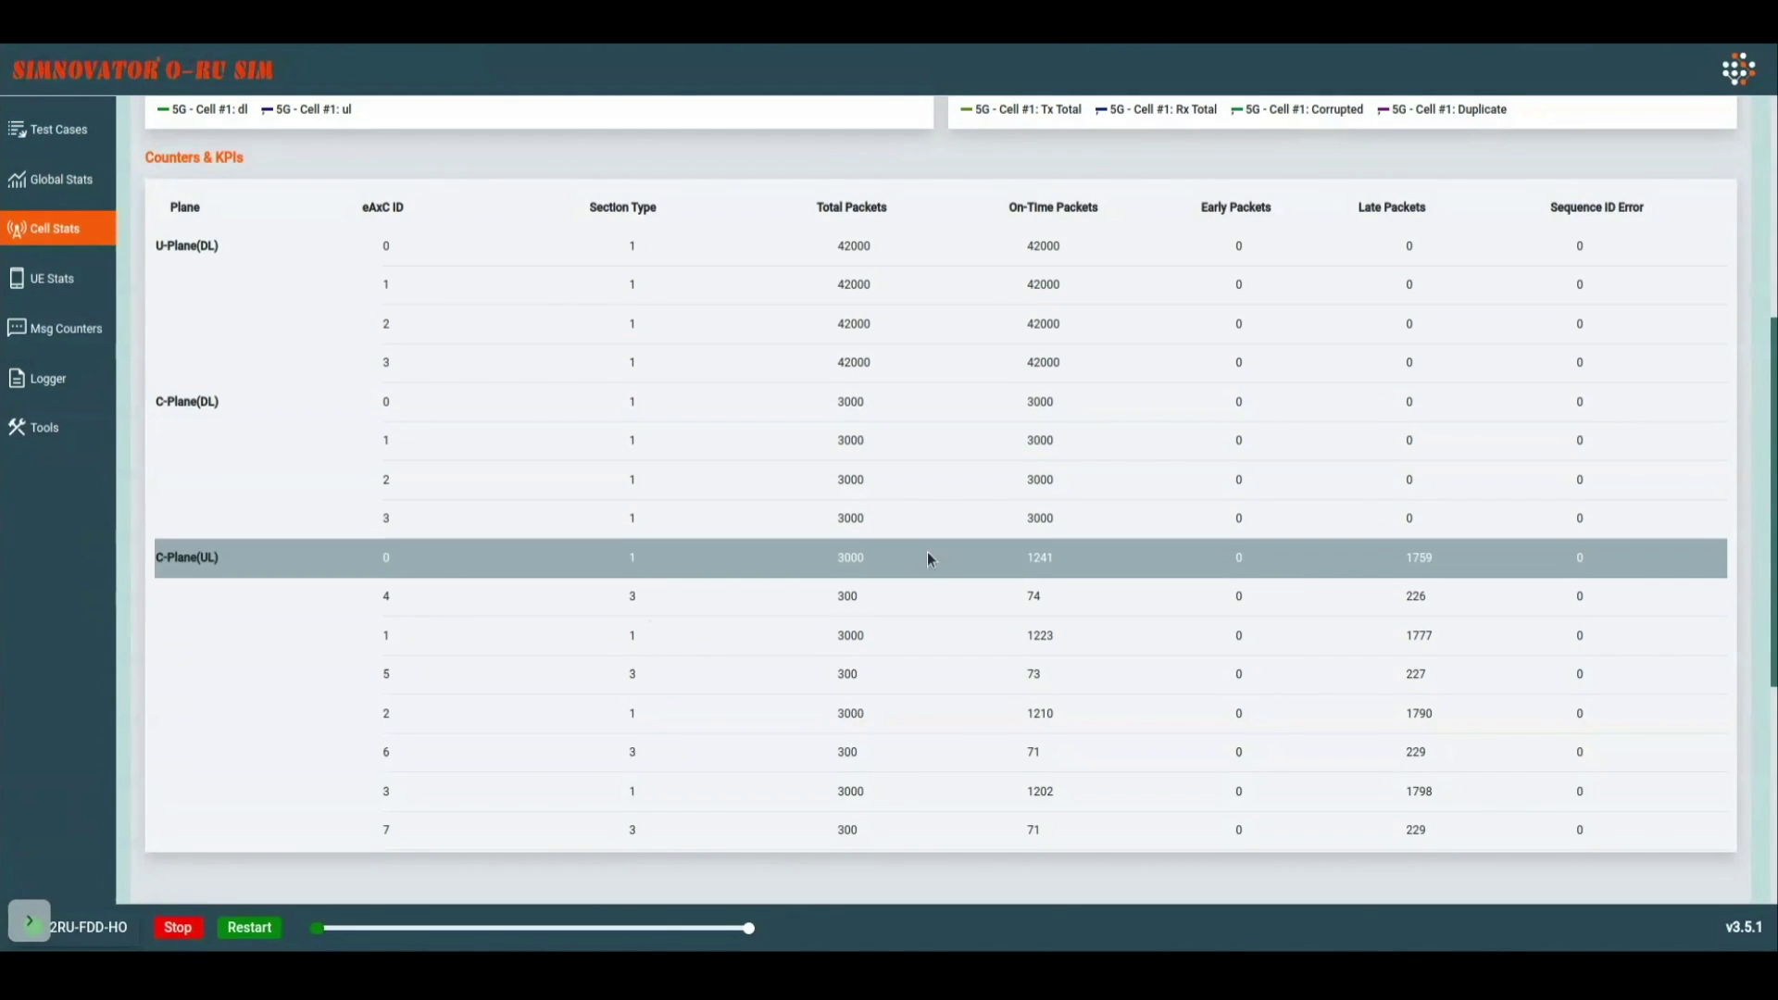
scroll(926, 555, "up", 5)
Open the UE statistics, look through the list to its last entries, and show the KPI charts of UE 54.
left_click(51, 278)
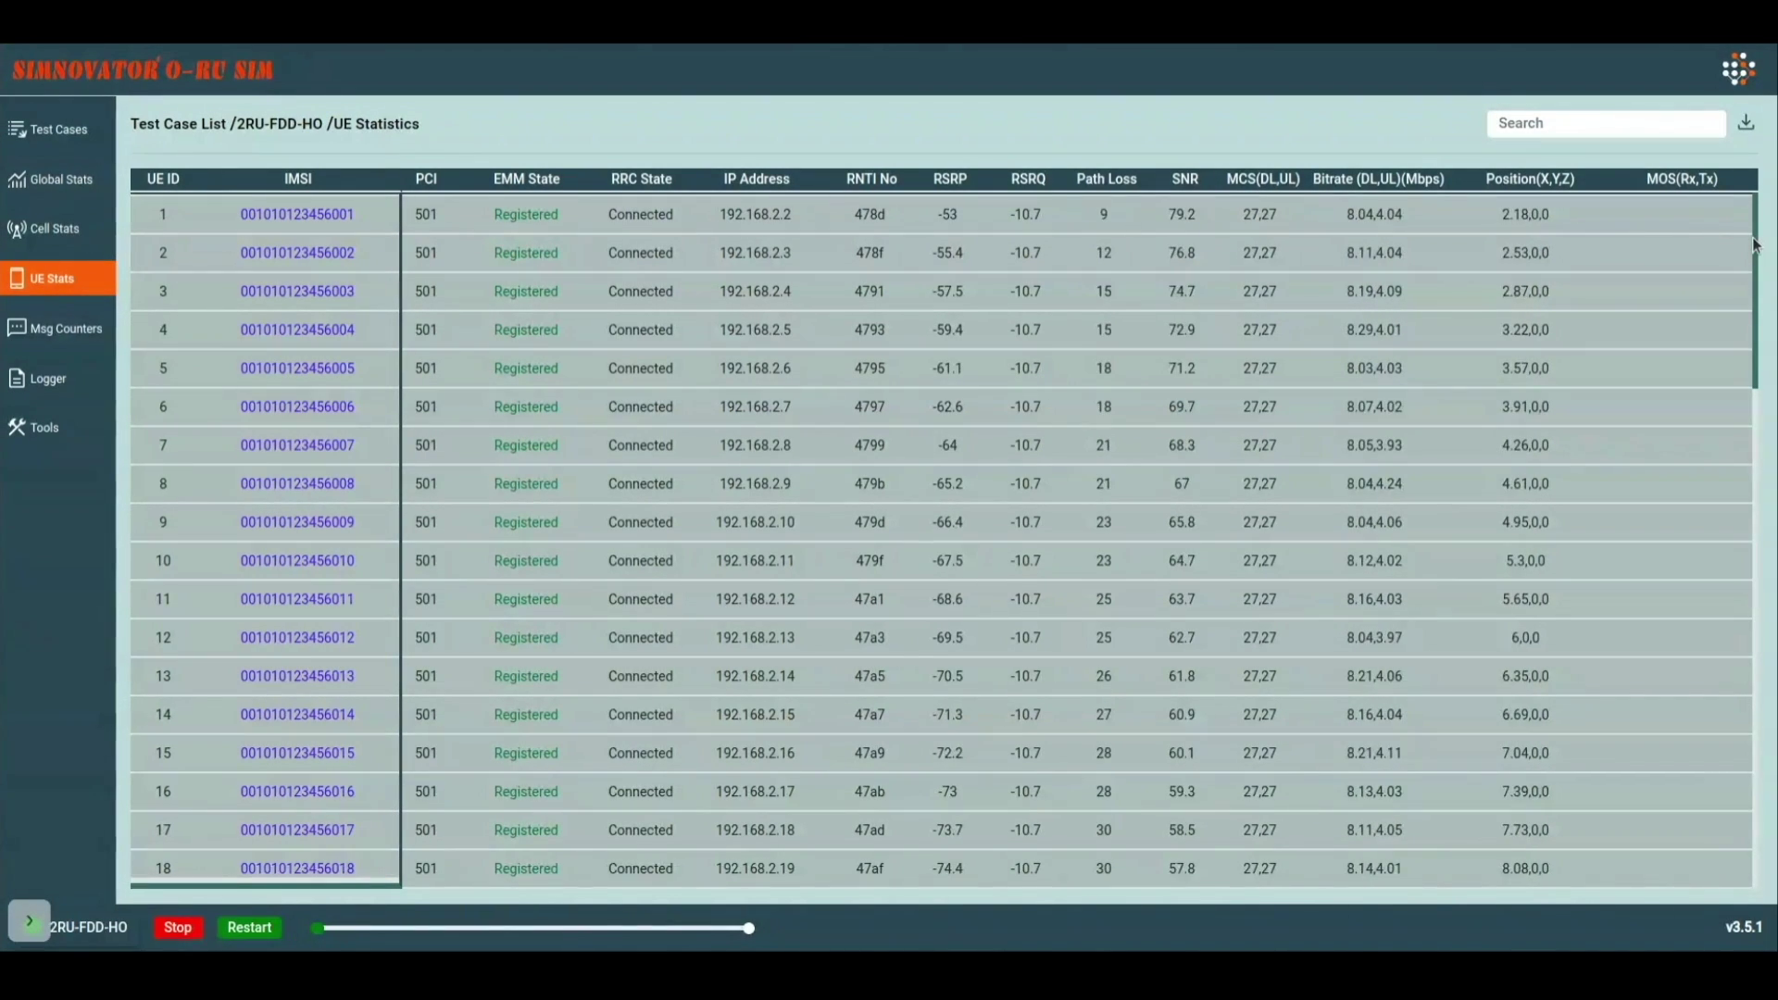
left_click_drag(1758, 223, 1776, 725)
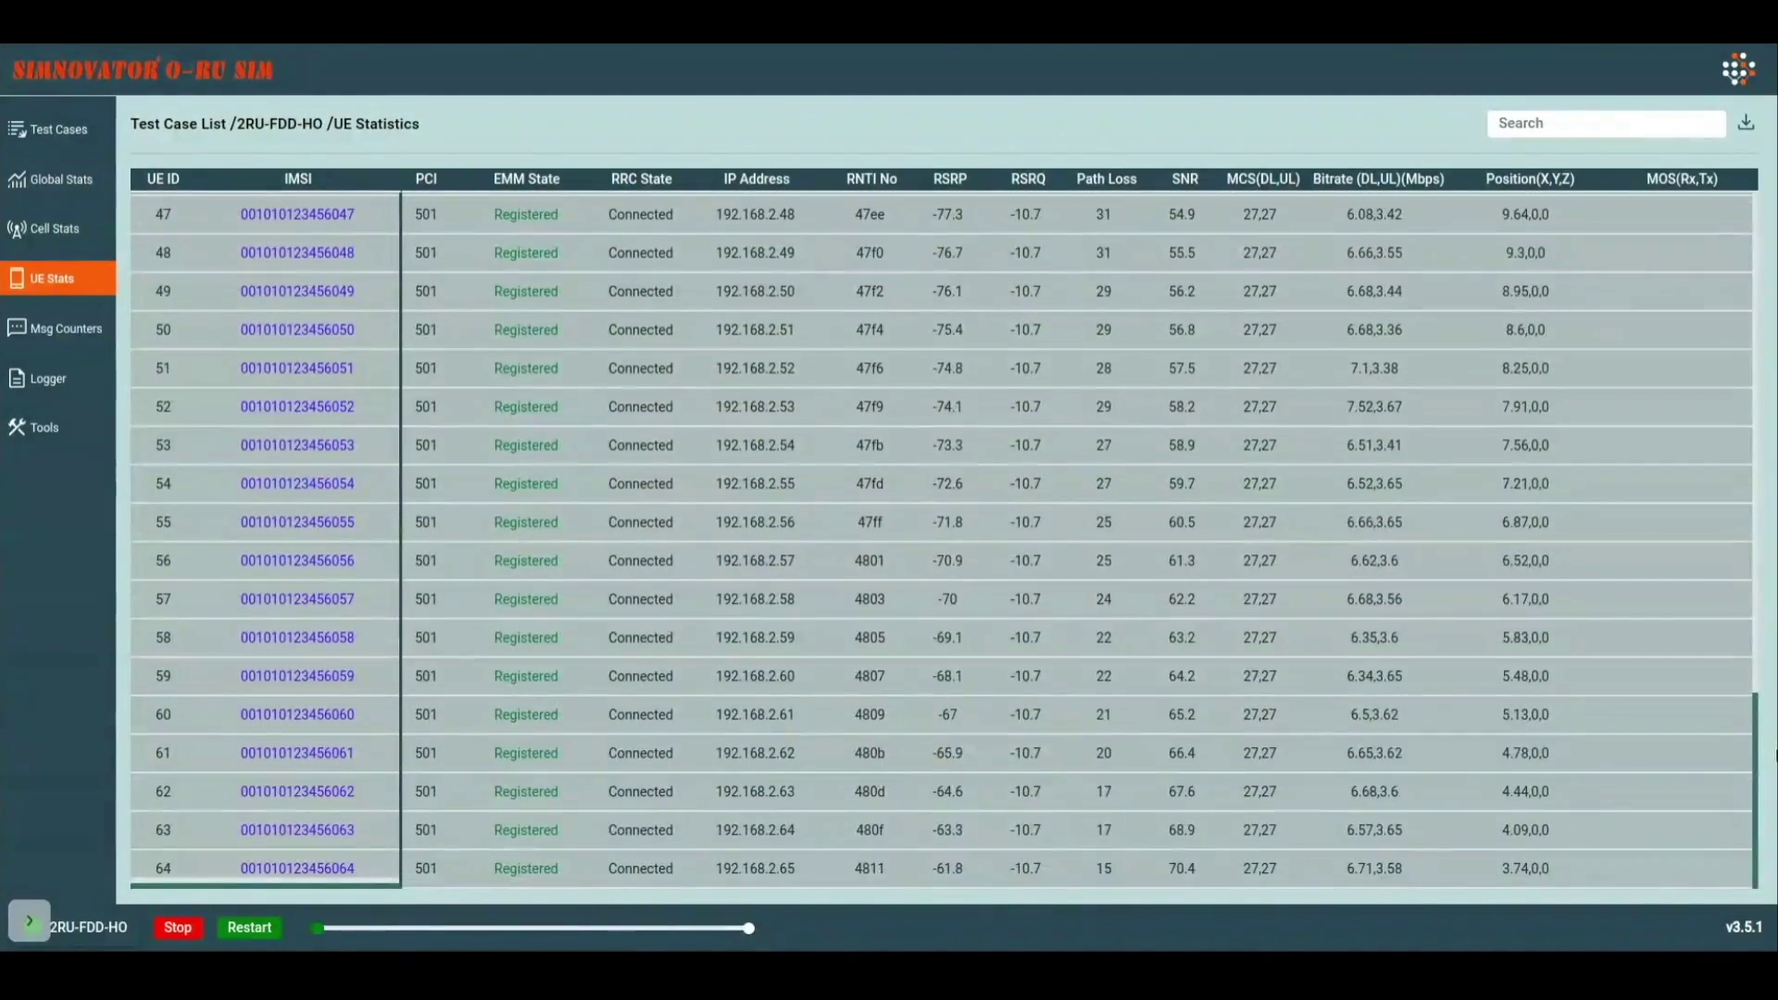
left_click(276, 486)
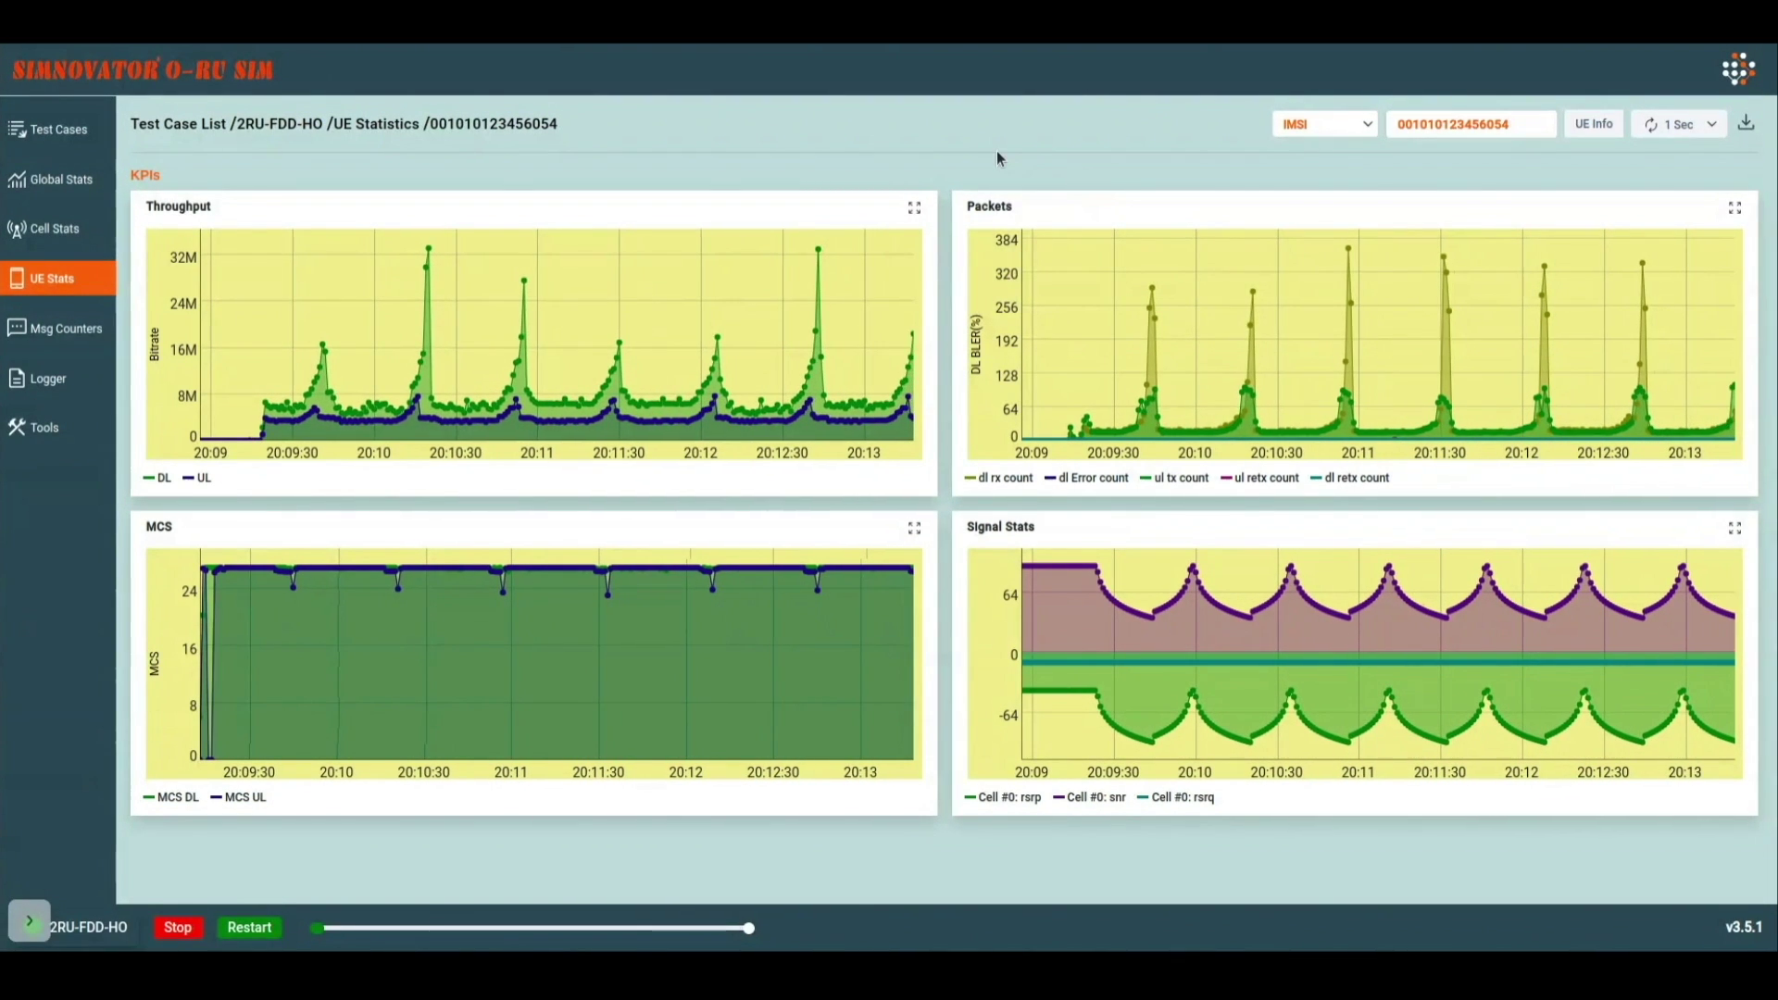
Open the message counters and review the NAS, RRC, VoNR and User Defined handover counters.
left_click(57, 329)
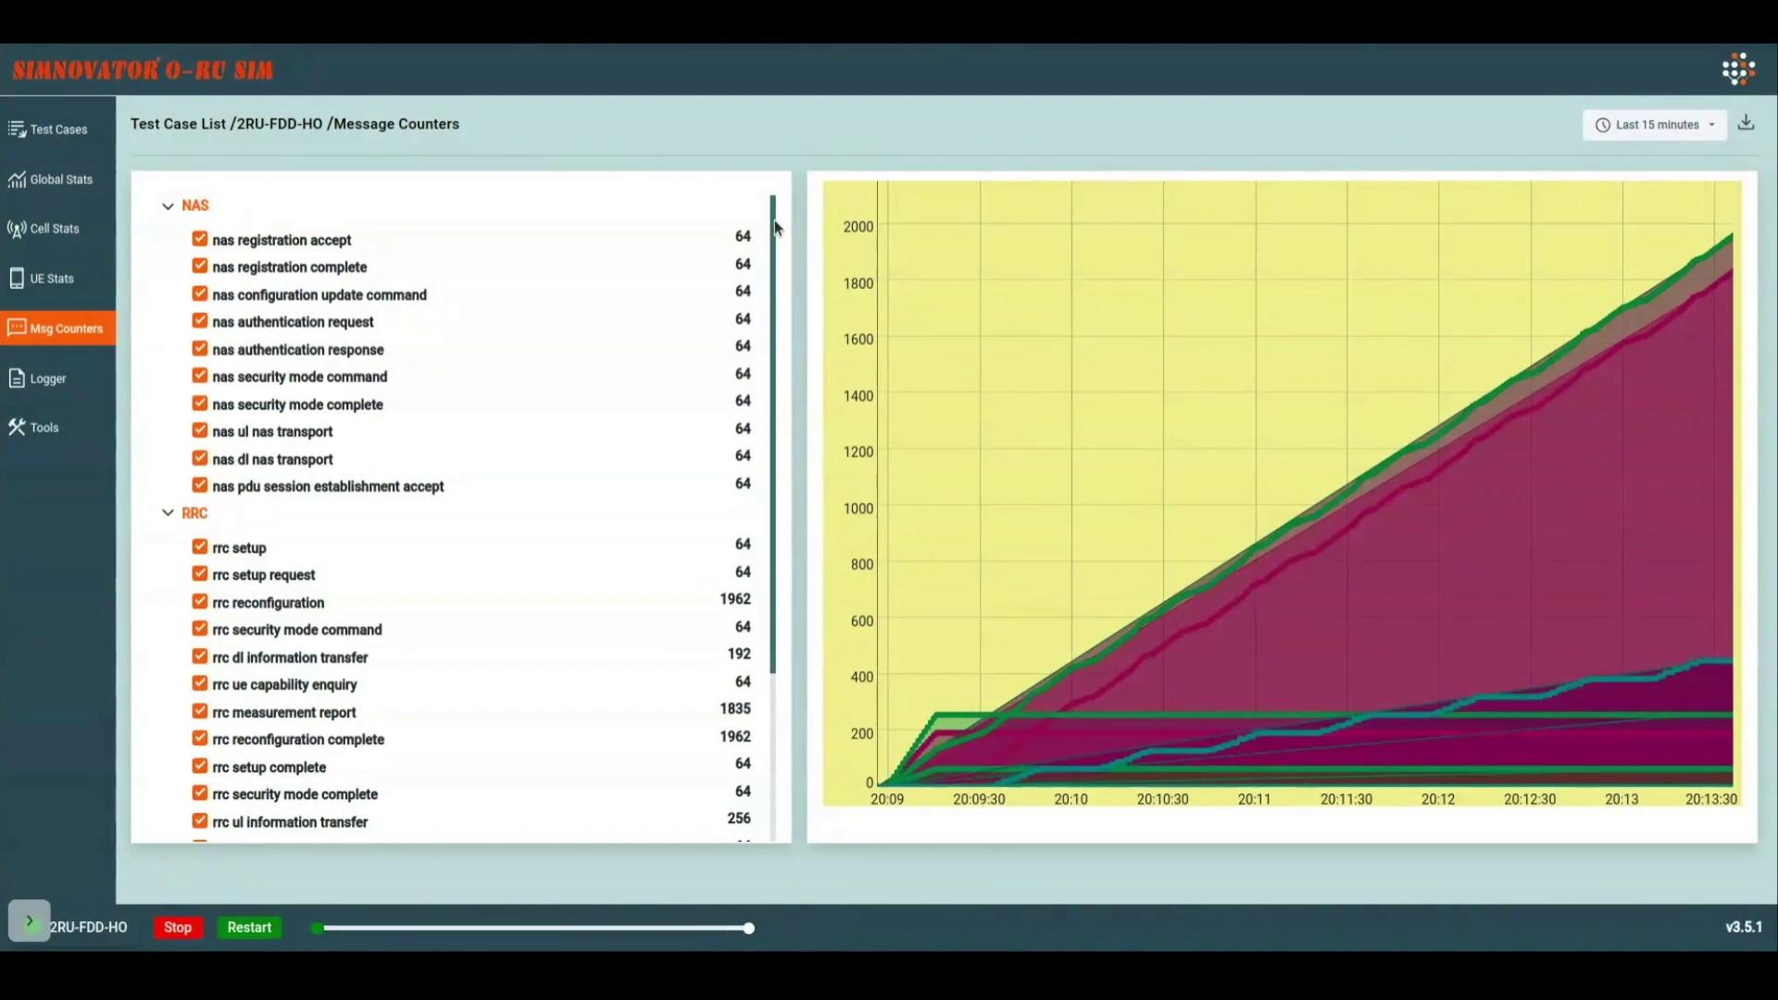
scroll(776, 259, "down", 2)
scroll(778, 331, "down", 2)
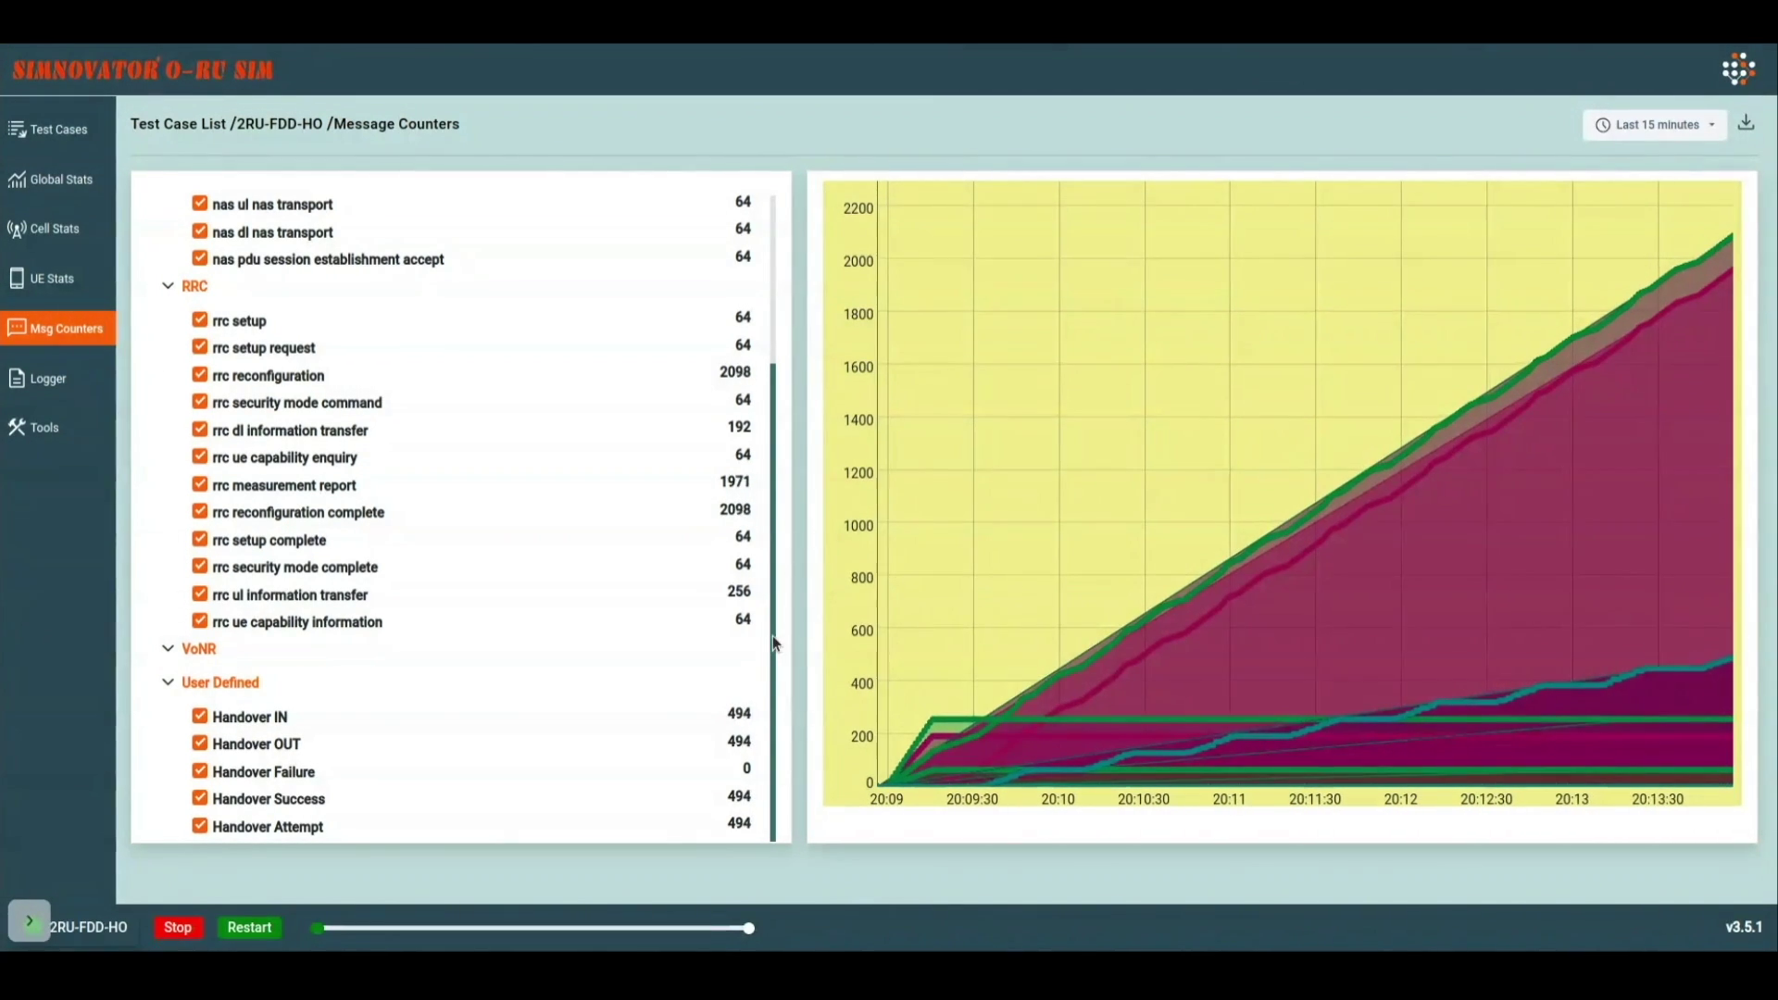
left_click_drag(772, 636, 785, 442)
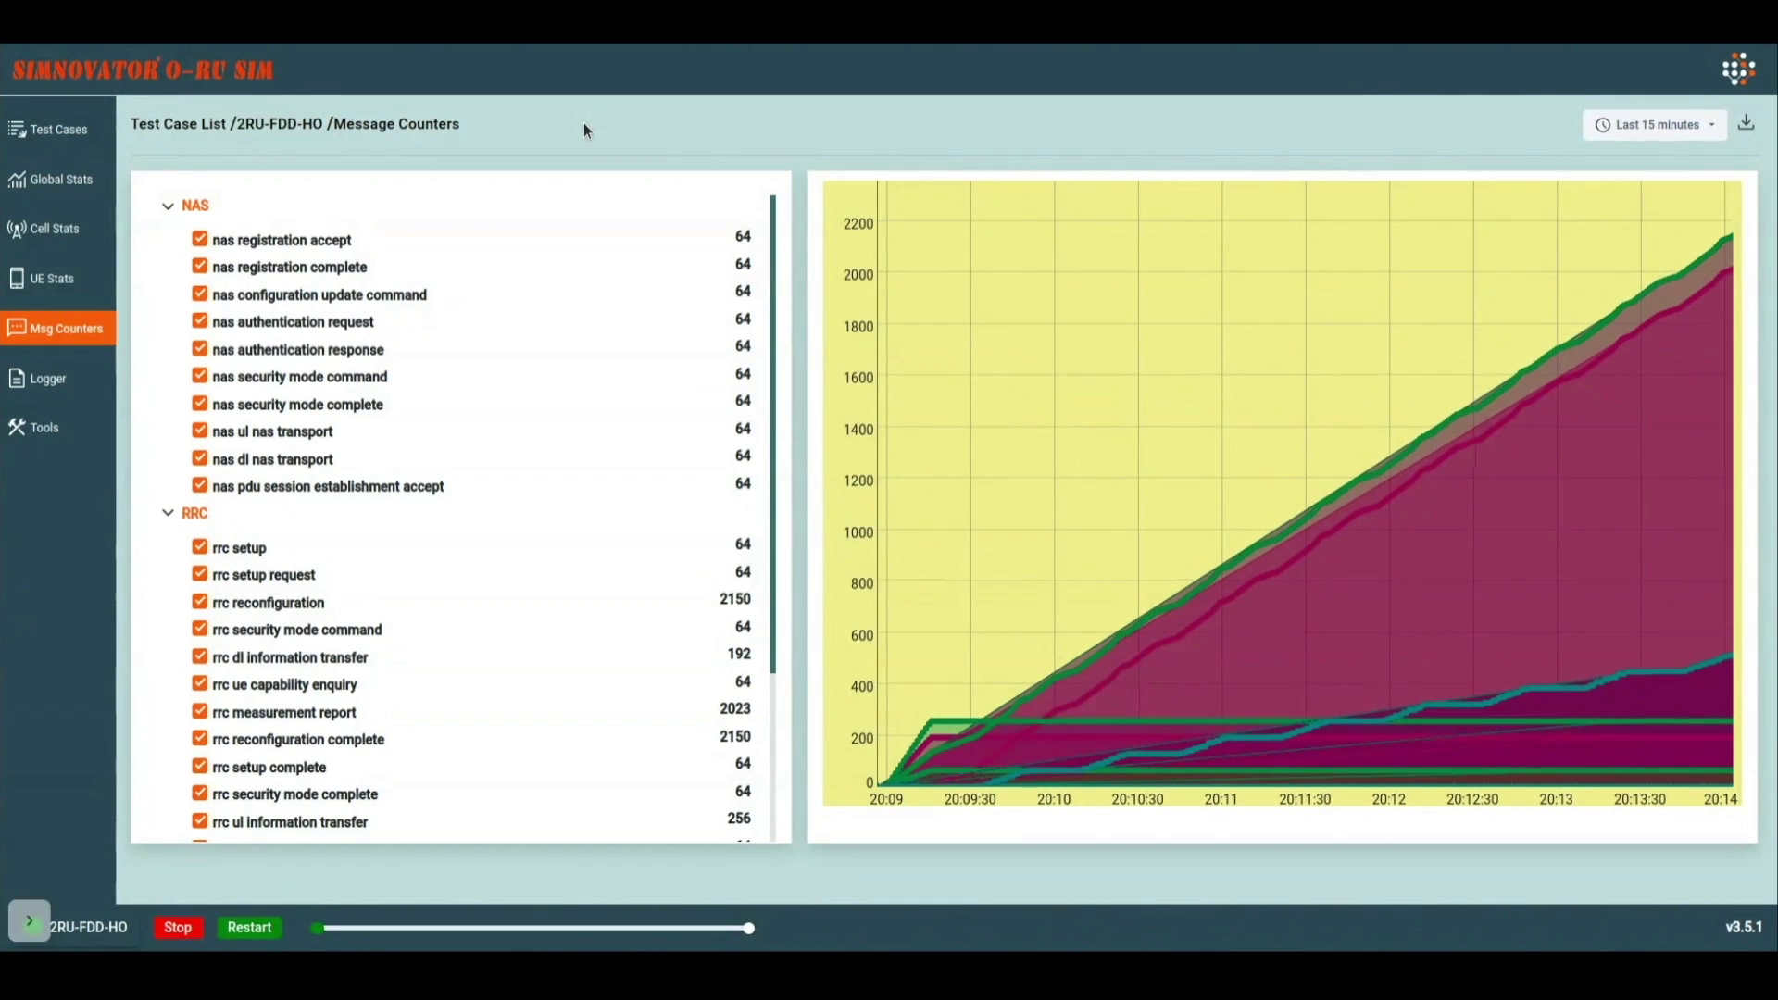
Check the O-RU log in the logger, and return to Global Statistics to open the enlarged Throughput chart.
left_click(71, 382)
left_click(238, 164)
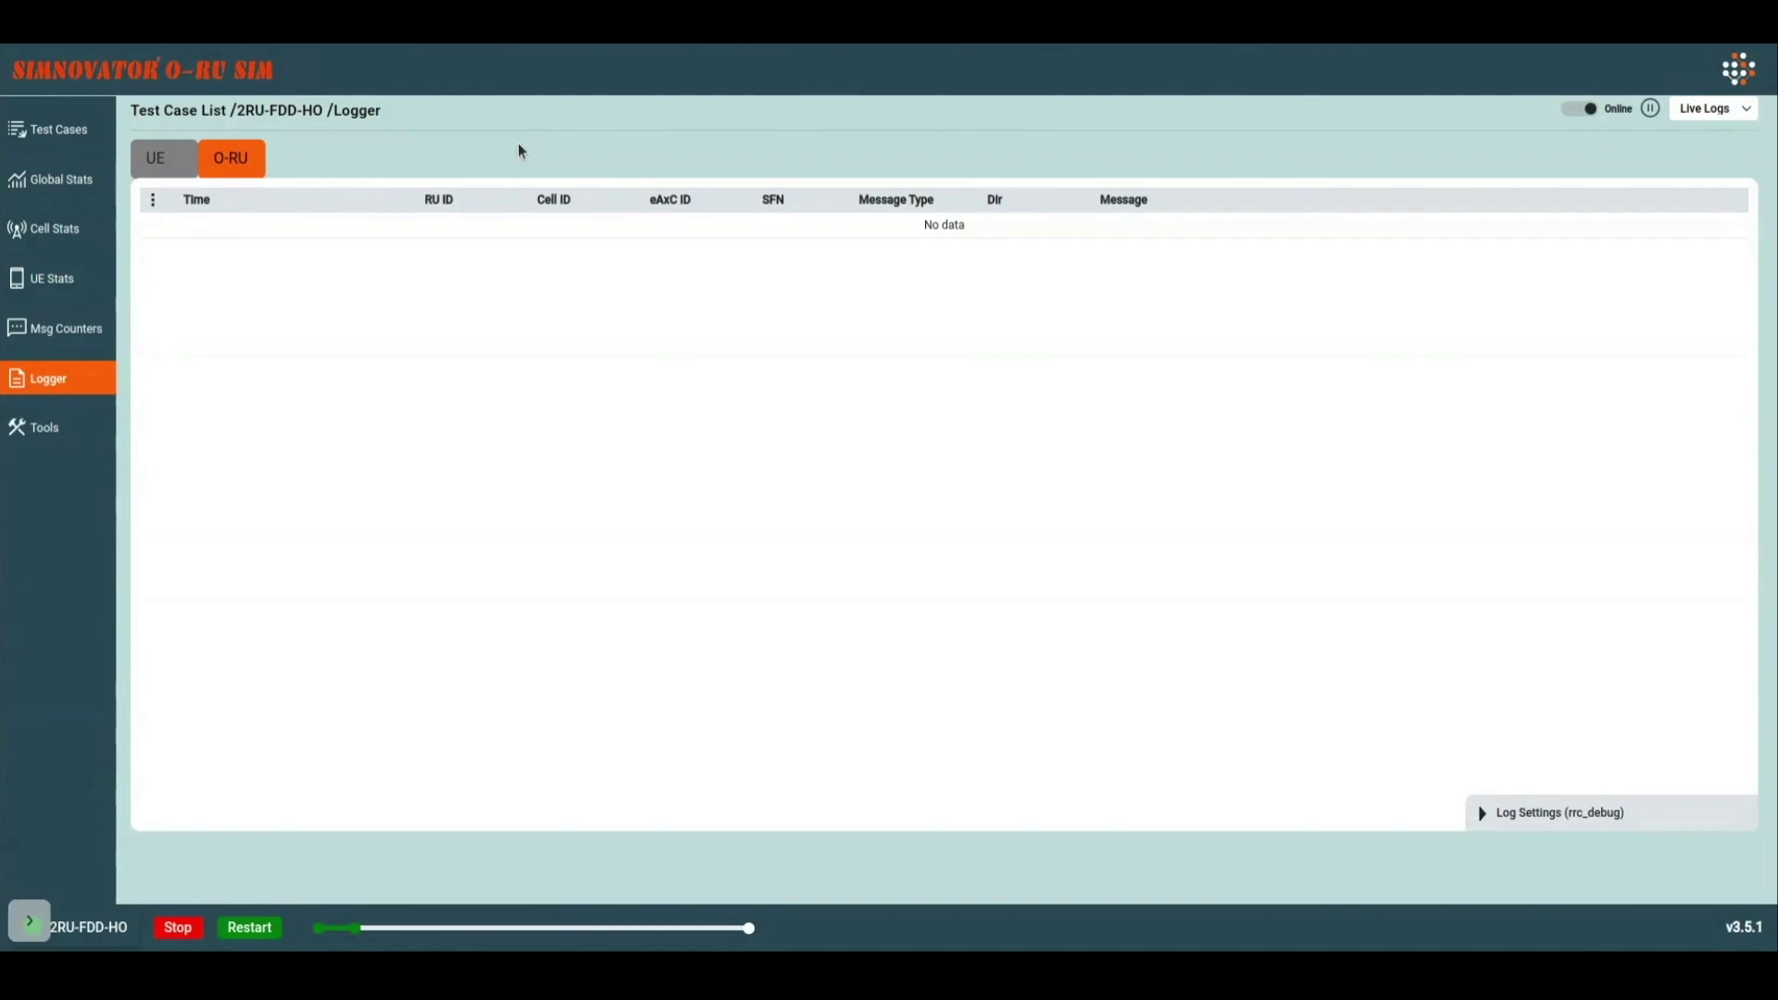
left_click(61, 179)
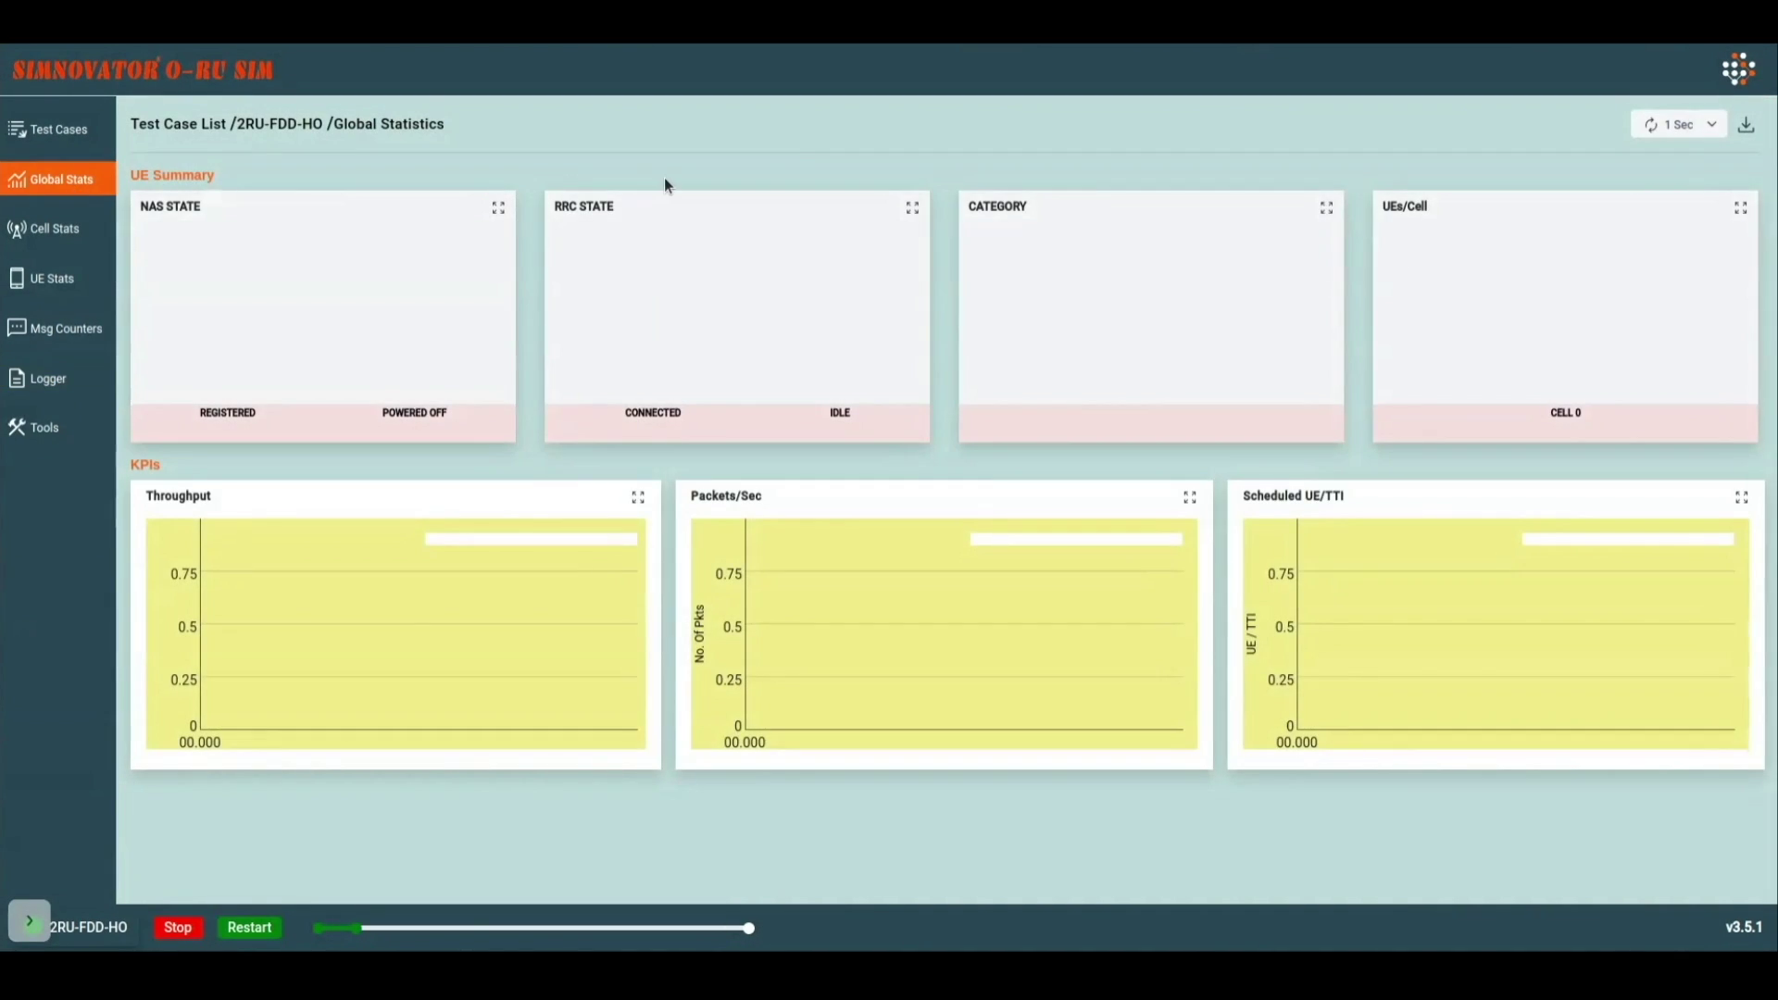
left_click(638, 497)
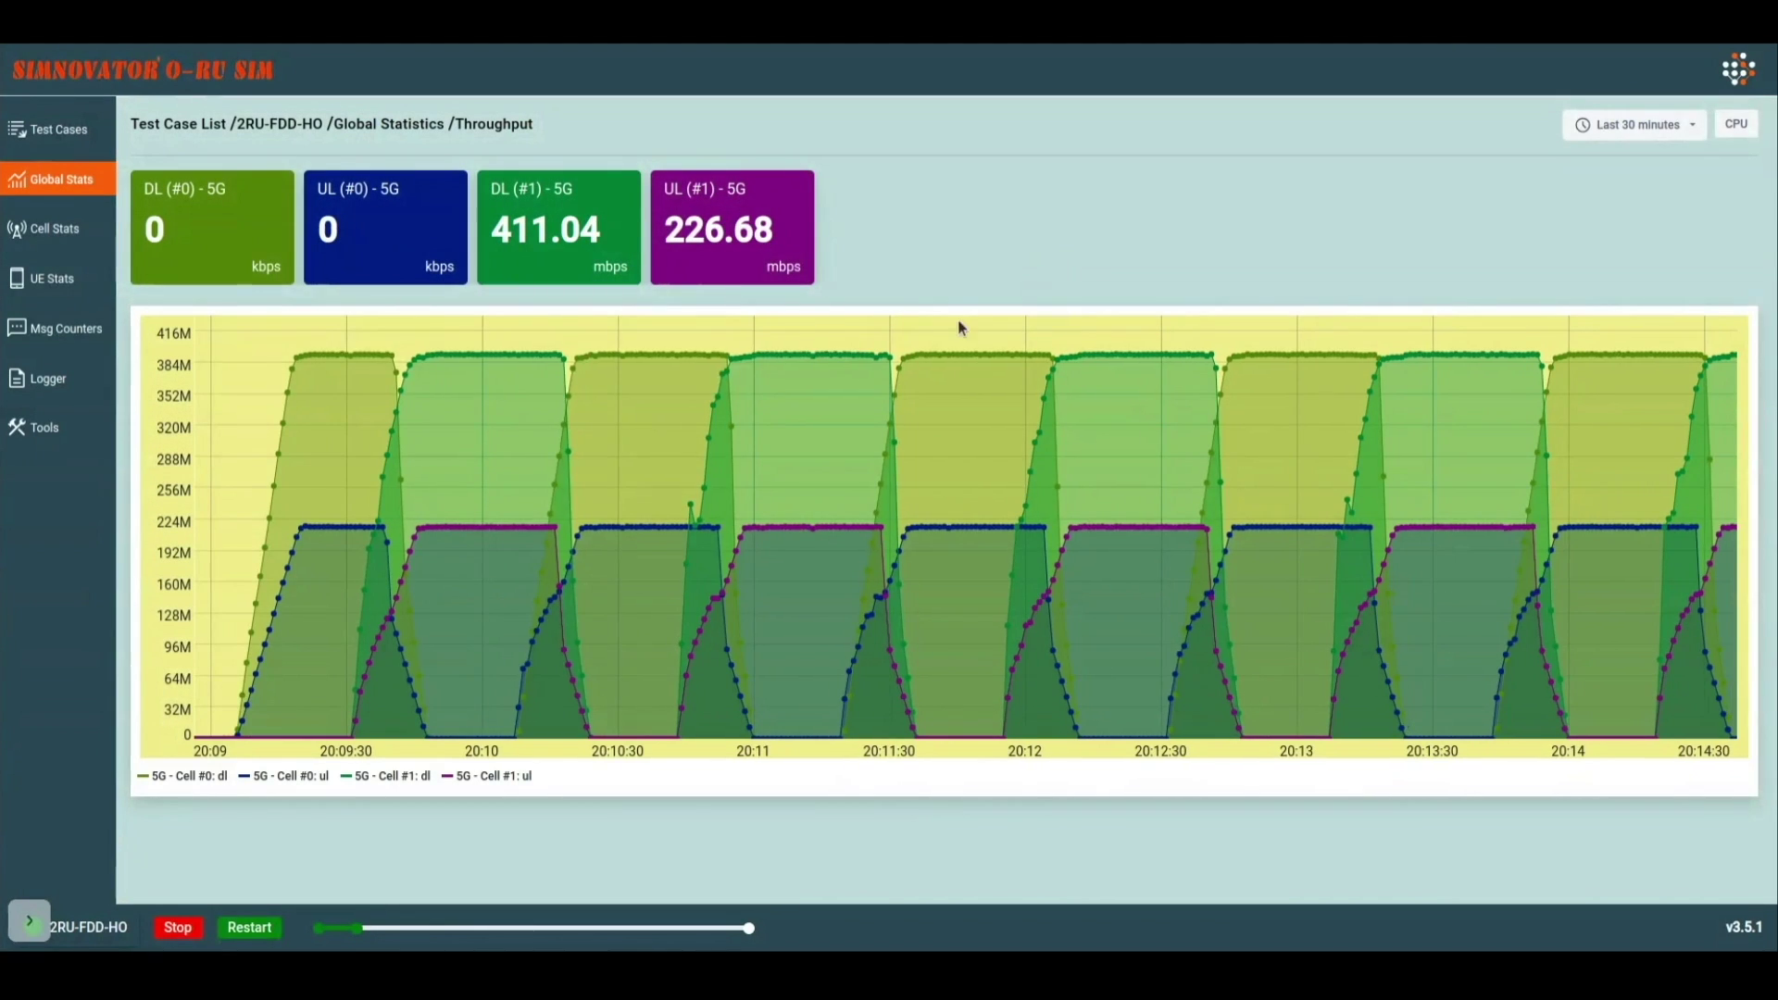